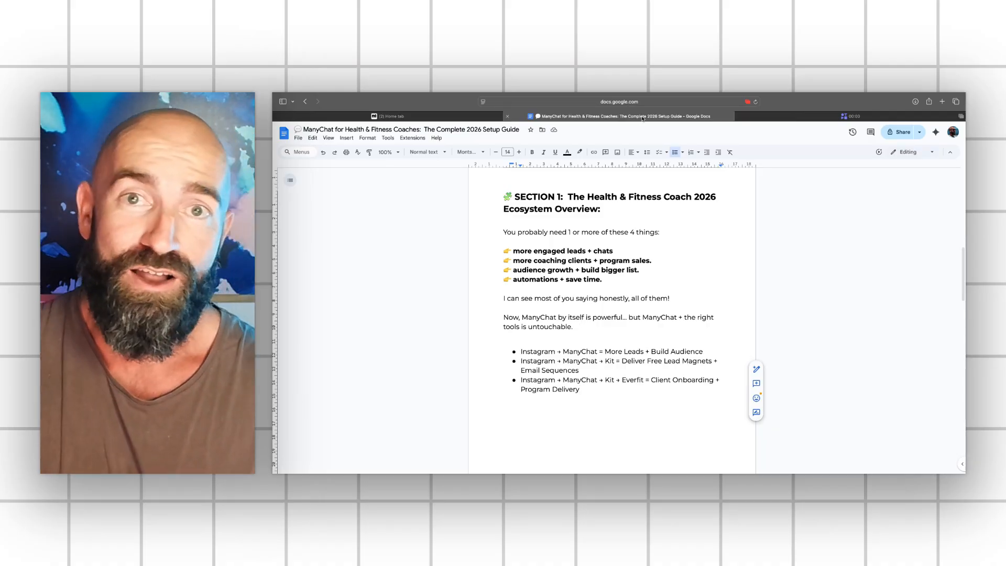
Switch to ManyChat, open the "Say hi to new followers" quick automation and set its DM delay to After 5 minutes
{"action": "key", "text": "ctrl+shift+Tab"}
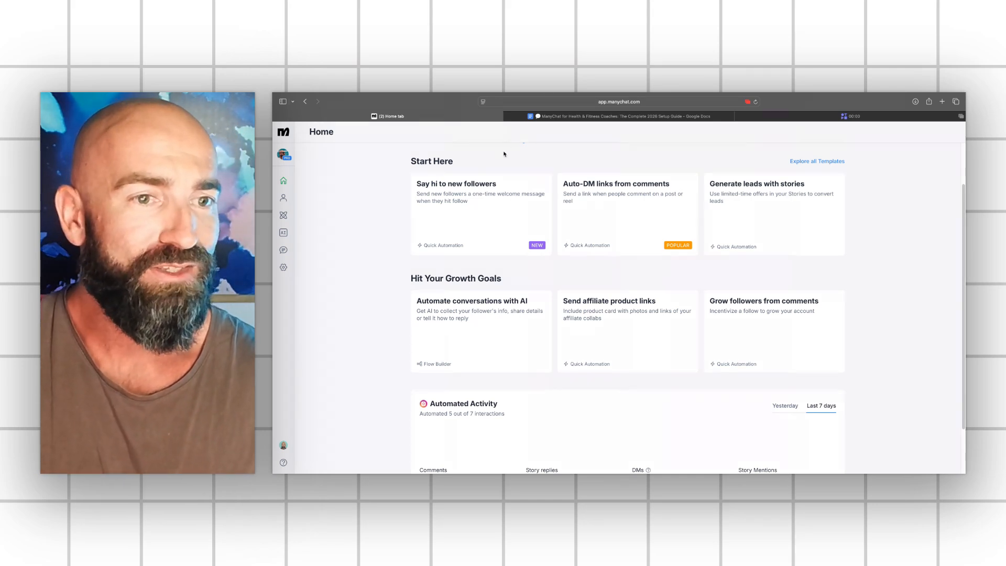
{"action": "left_click", "coordinate": [471, 202]}
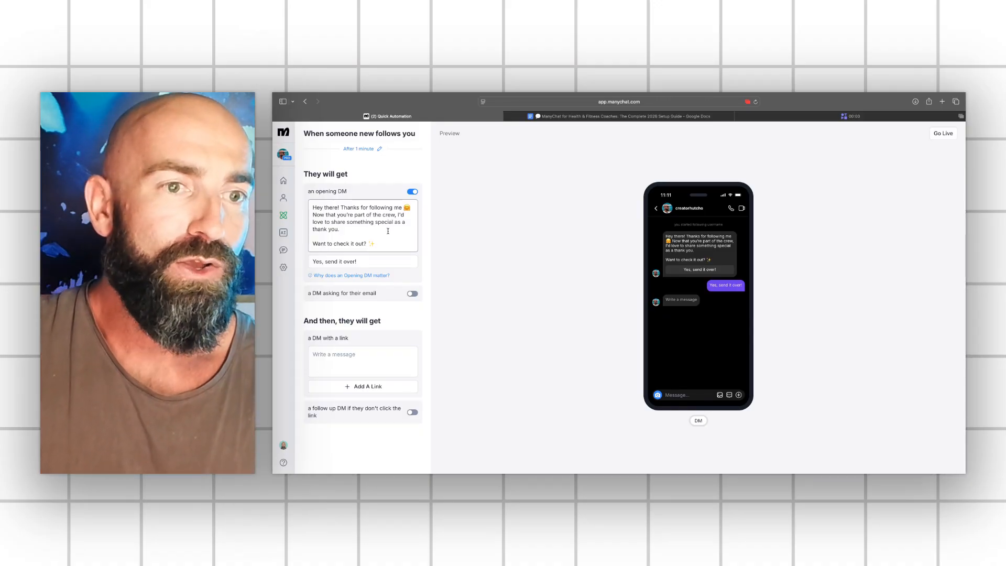
{"action": "left_click", "coordinate": [380, 150]}
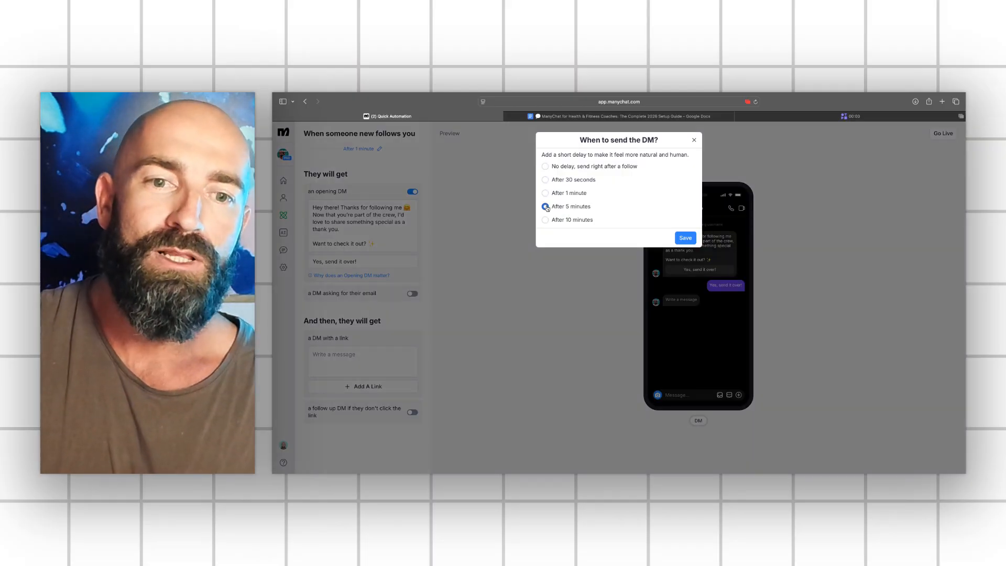
{"action": "left_click", "coordinate": [546, 206]}
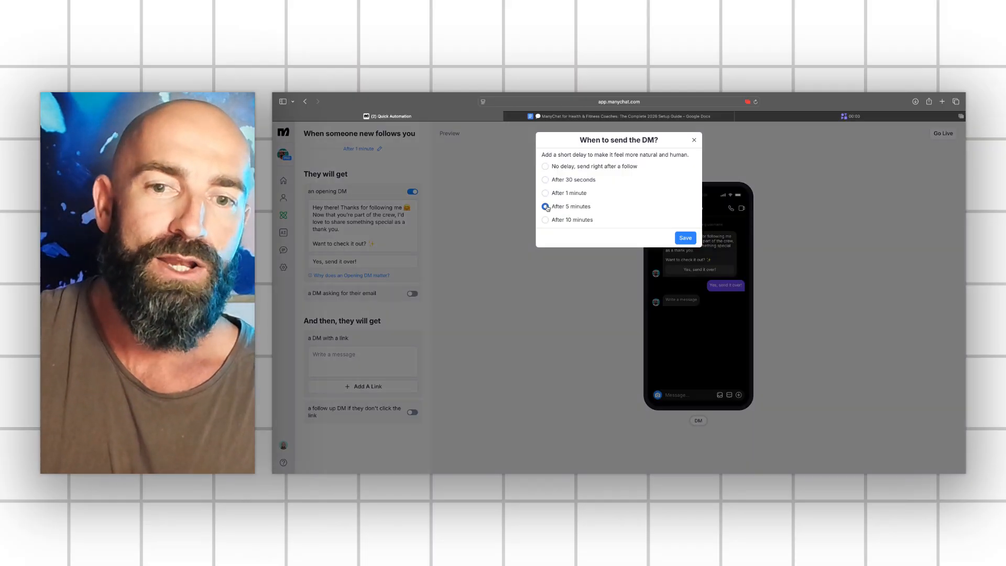
{"action": "left_click", "coordinate": [686, 239]}
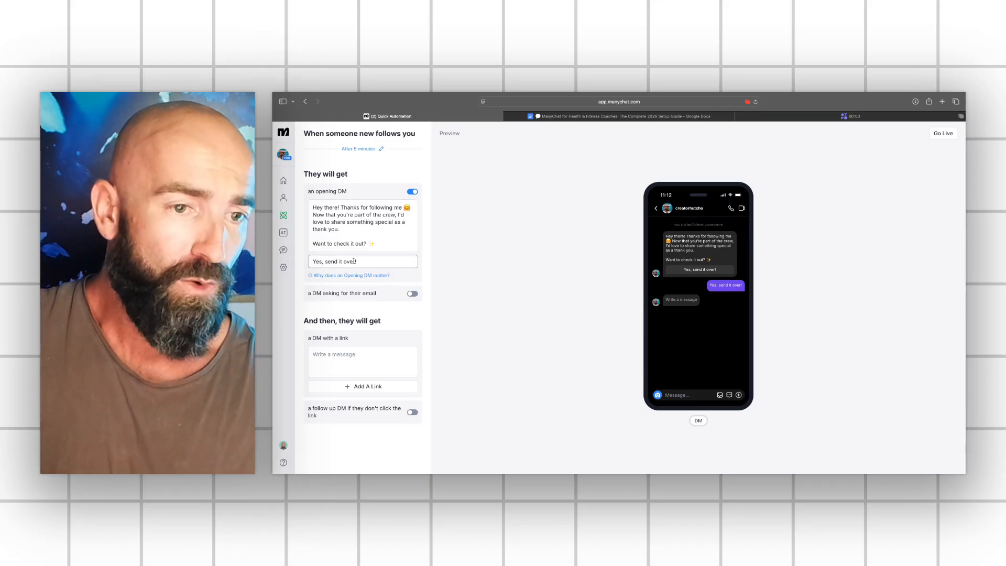
Turn off the opening DM and write the link DM "hey, thanks for the follow", blank line, "what are you training for right now?"
{"action": "left_click", "coordinate": [414, 192]}
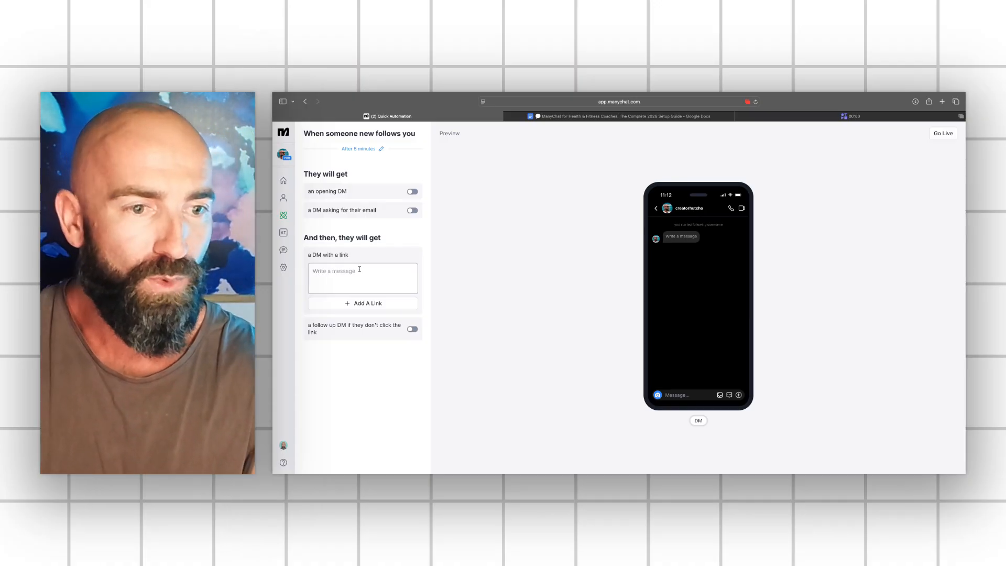
{"action": "type", "text": "H"}
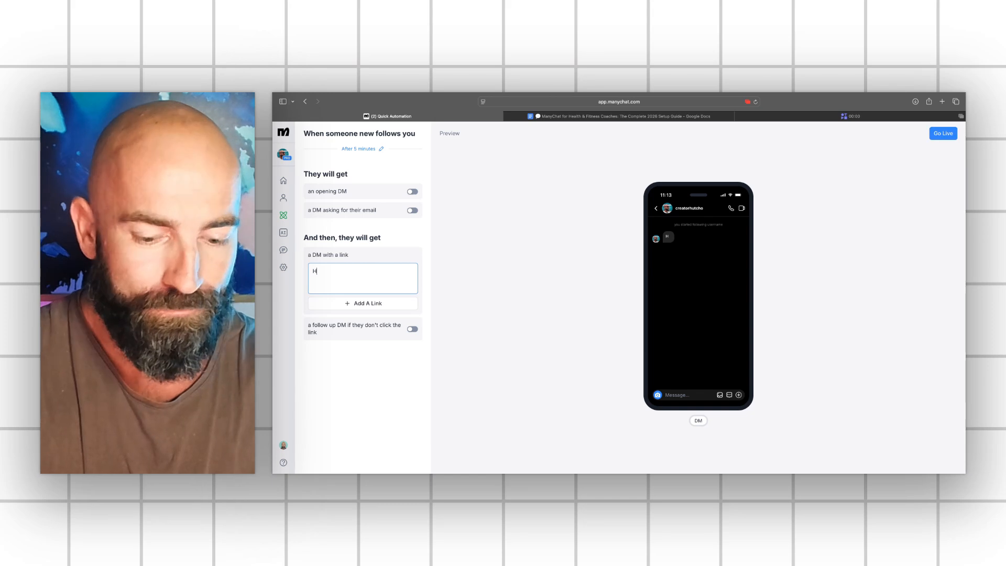
{"action": "key", "text": "BackSpace"}
{"action": "type", "text": "hey"}
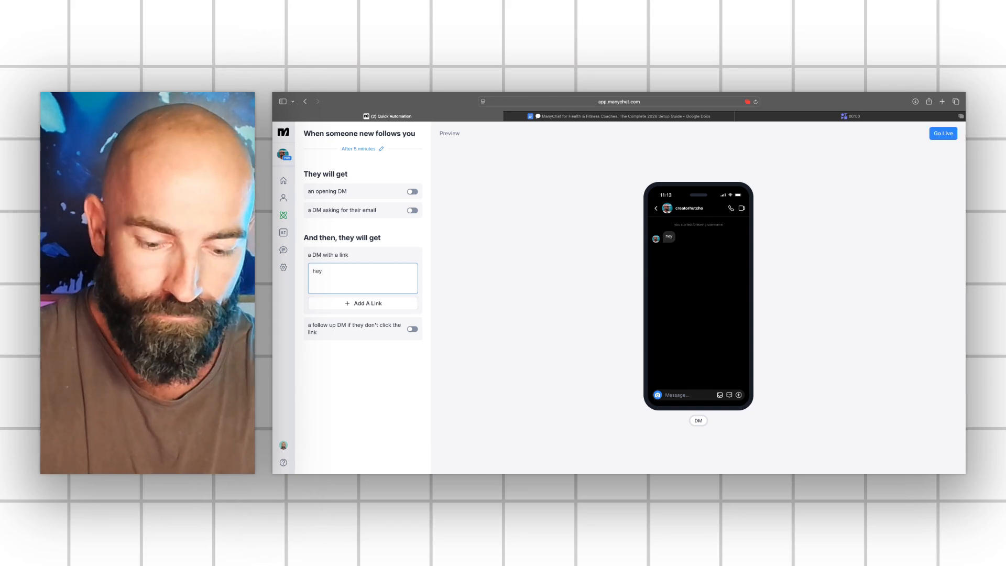
{"action": "type", "text": ", thanks for "}
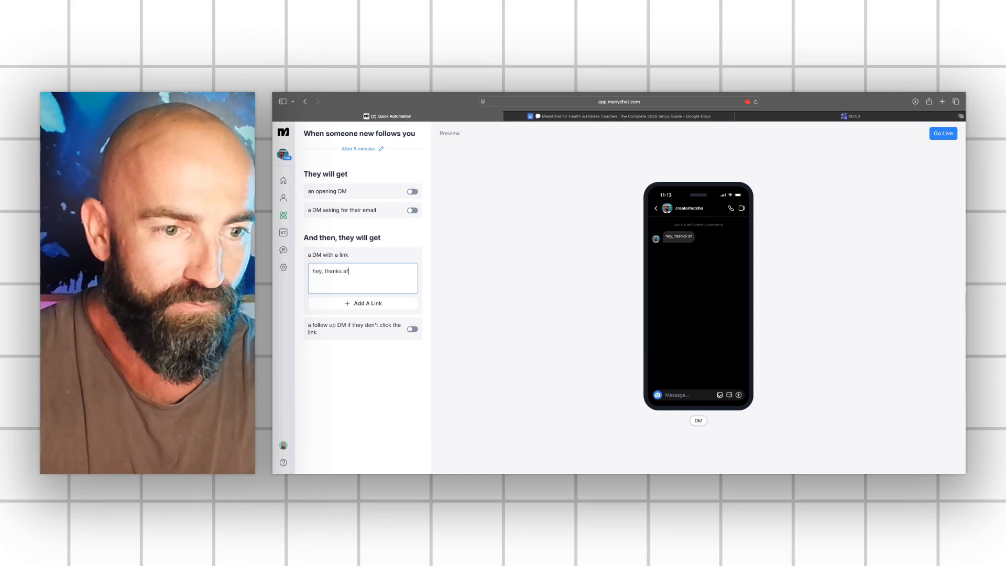
{"action": "type", "text": "the follow"}
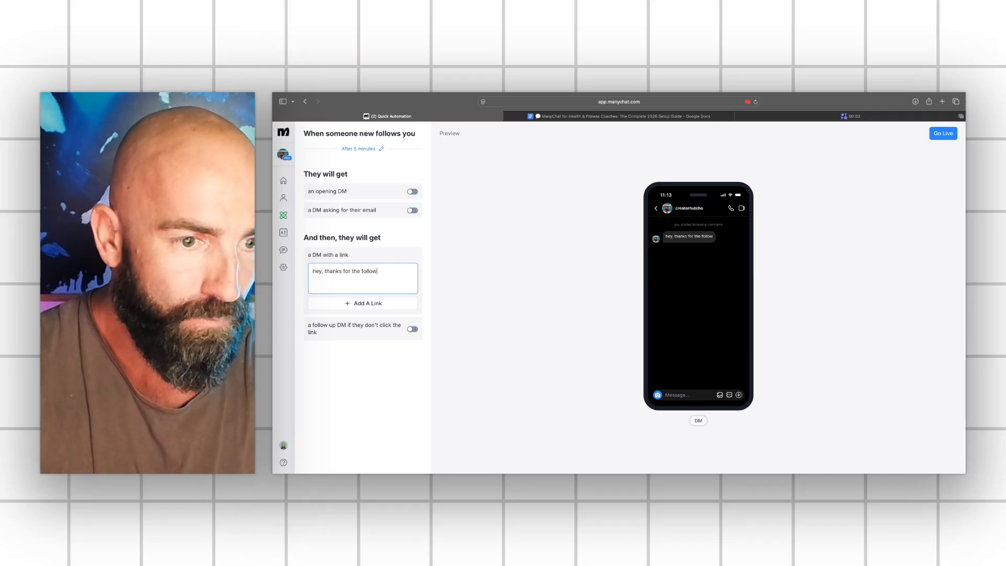
{"action": "key", "text": "shift+Return"}
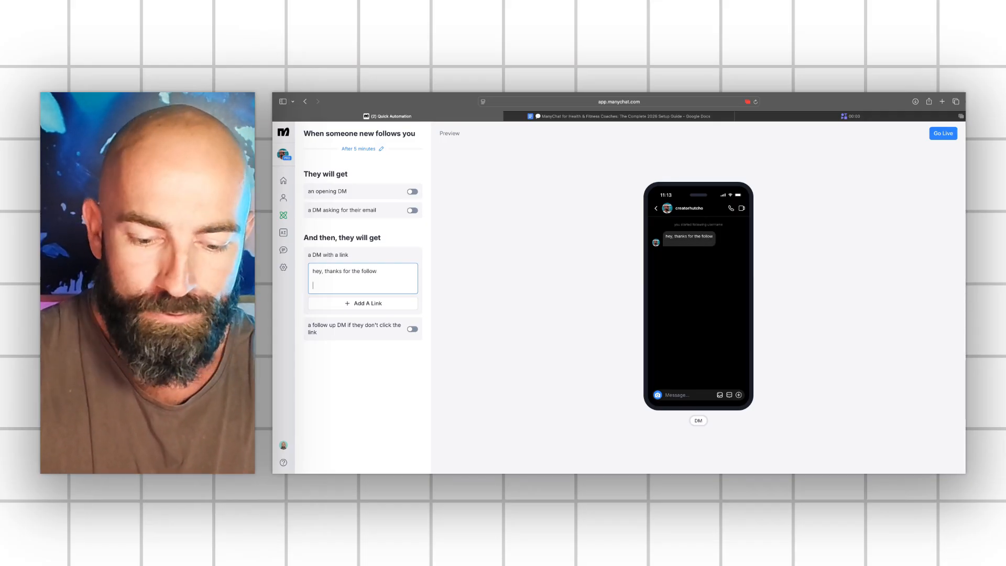
{"action": "type", "text": "what"}
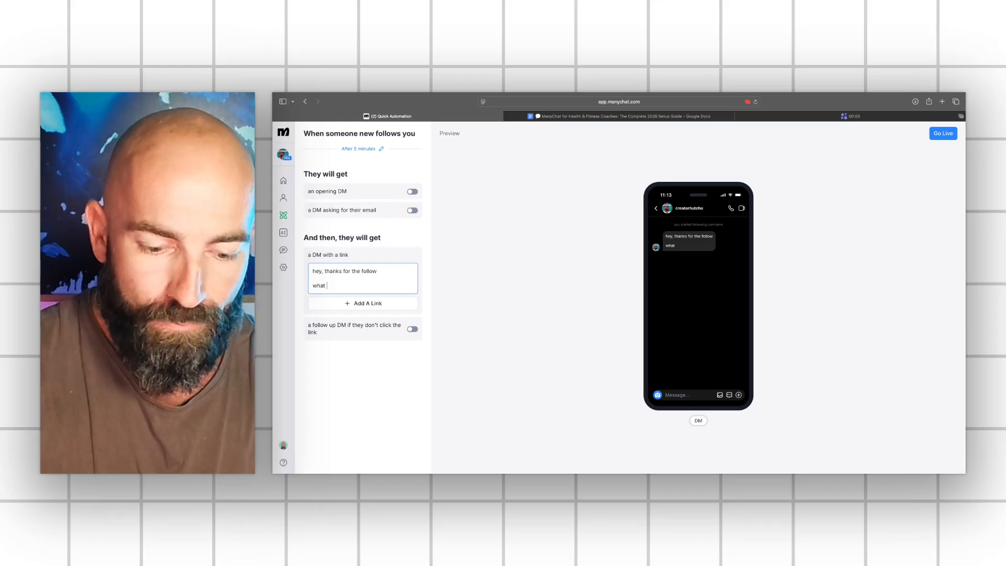
{"action": "type", "text": " are you"}
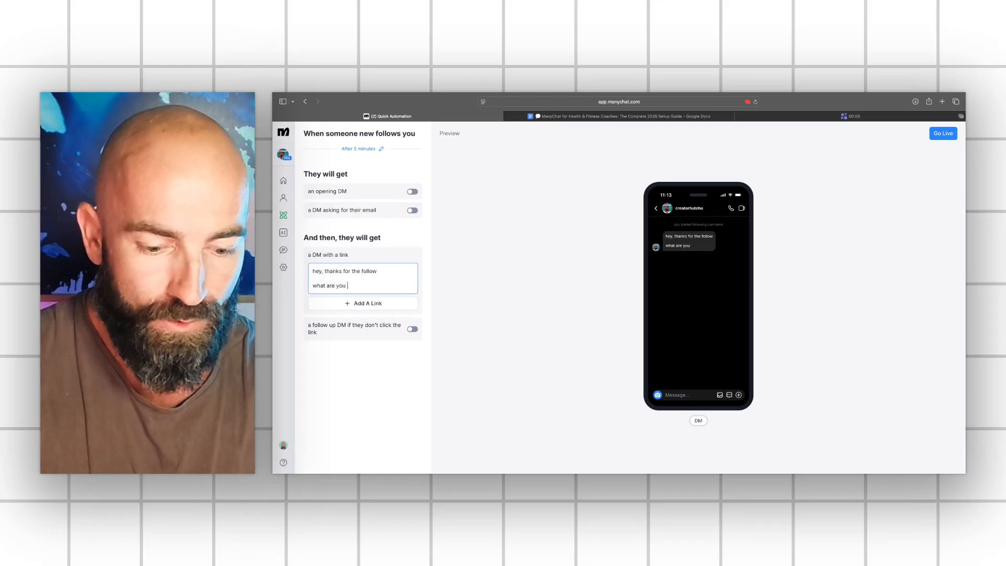
{"action": "type", "text": "rtraining for"}
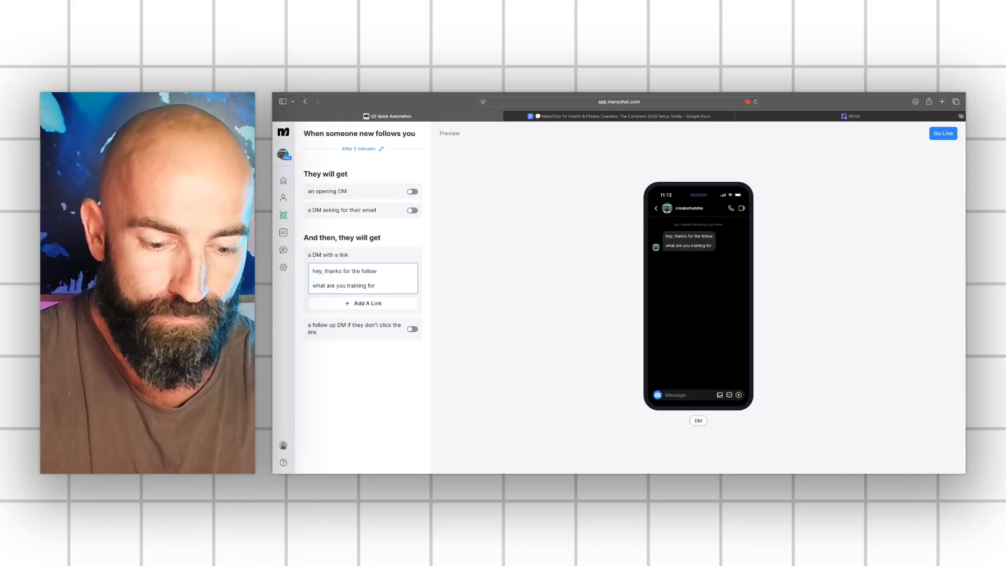
{"action": "type", "text": " right now"}
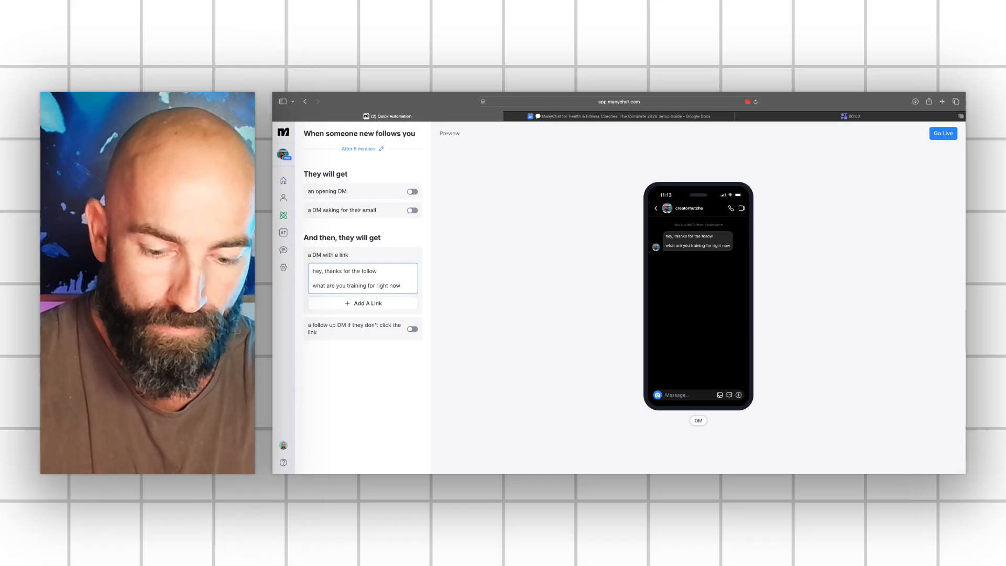
{"action": "type", "text": "?"}
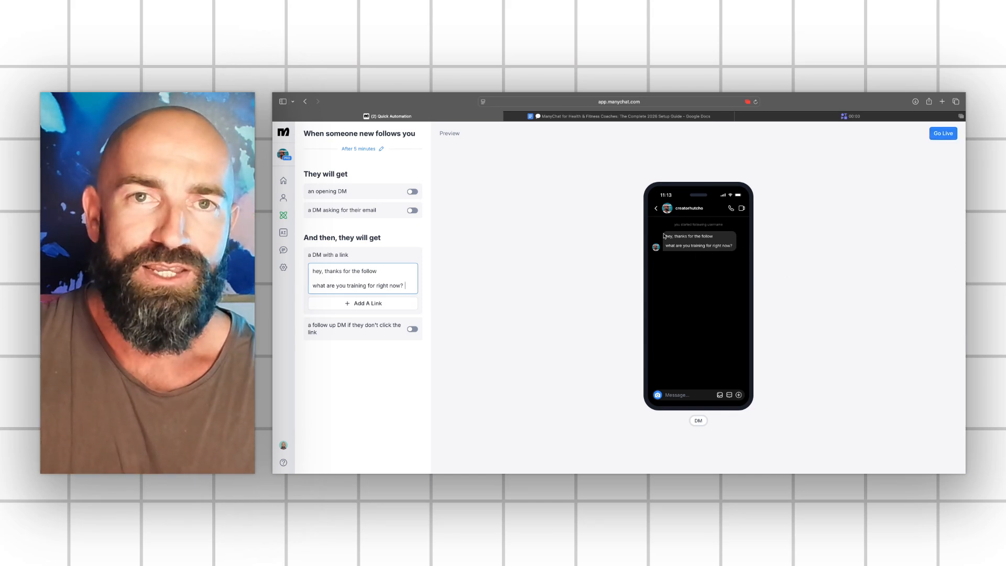
Review the new-follower DM templates for fitness coaches in the Google Docs setup guide, then return to ManyChat
{"action": "left_click", "coordinate": [590, 118]}
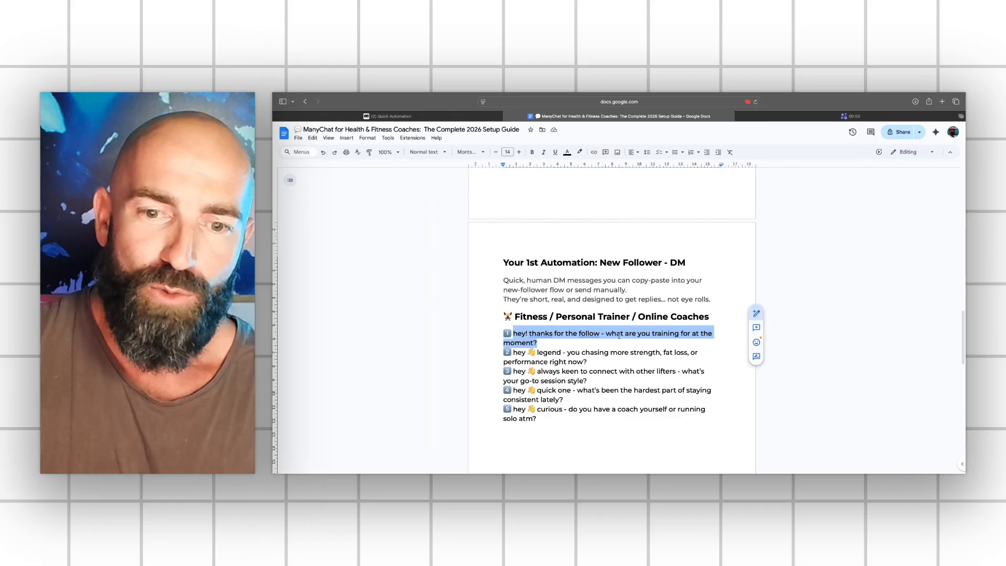
{"action": "scroll", "coordinate": [619, 336], "scroll_direction": "down", "scroll_amount": 1}
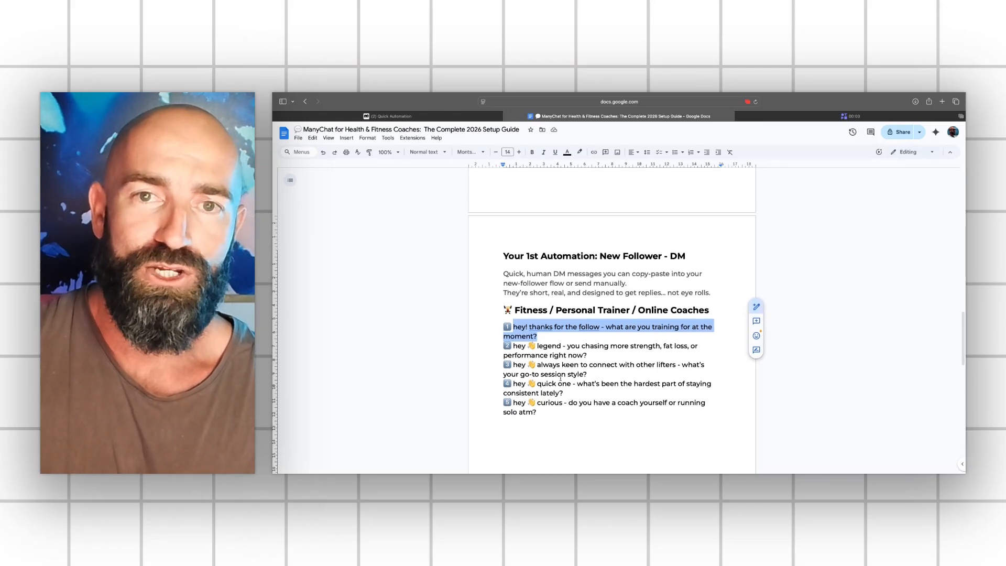
{"action": "left_click", "coordinate": [396, 117]}
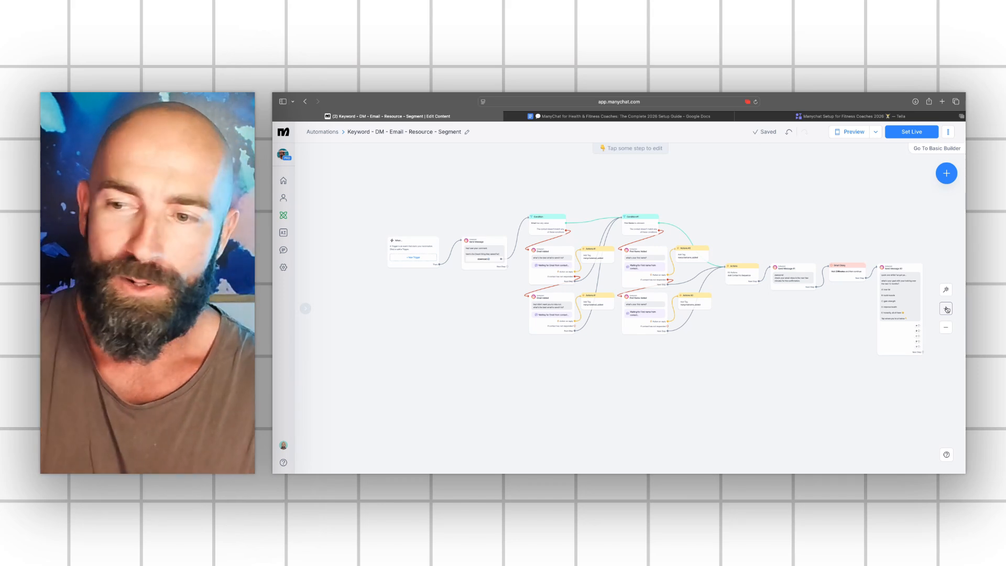
Add a "User comments on your Post or Reel" trigger to the flow, limited to the specific "Disappear in November" post
{"action": "left_click", "coordinate": [948, 309]}
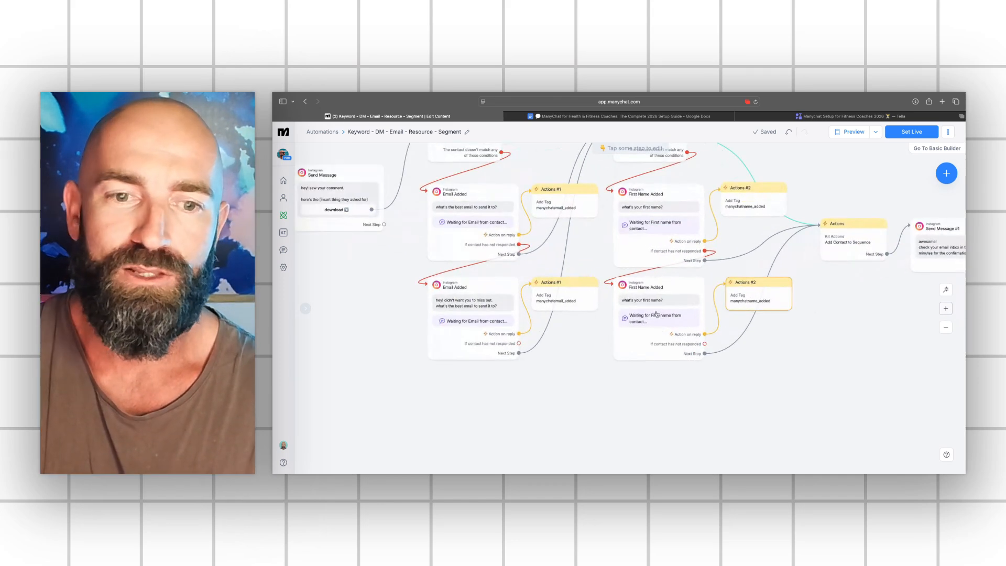
{"action": "left_click_drag", "start_coordinate": [564, 371], "coordinate": [734, 394]}
{"action": "left_click_drag", "start_coordinate": [474, 348], "coordinate": [651, 382]}
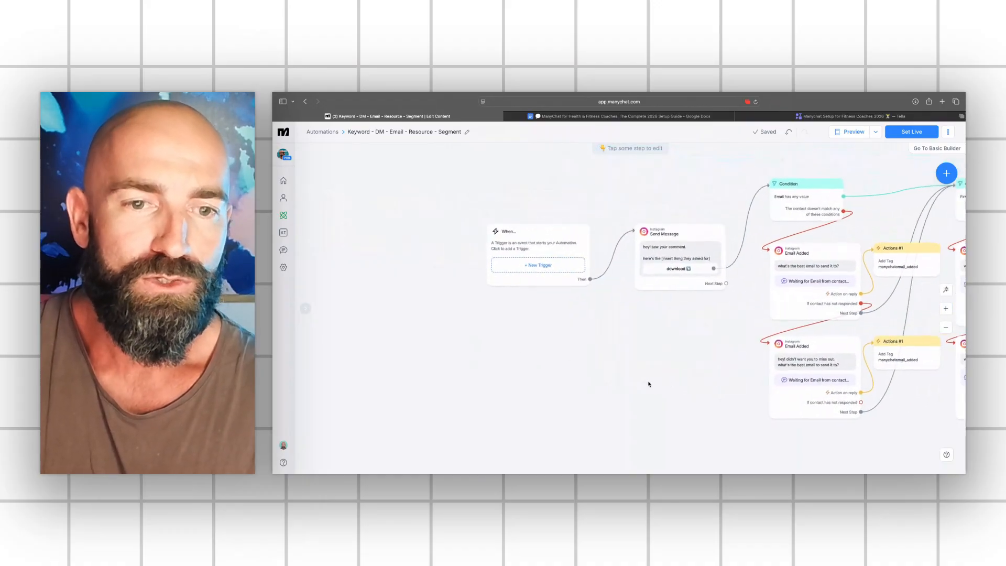
{"action": "left_click", "coordinate": [535, 266]}
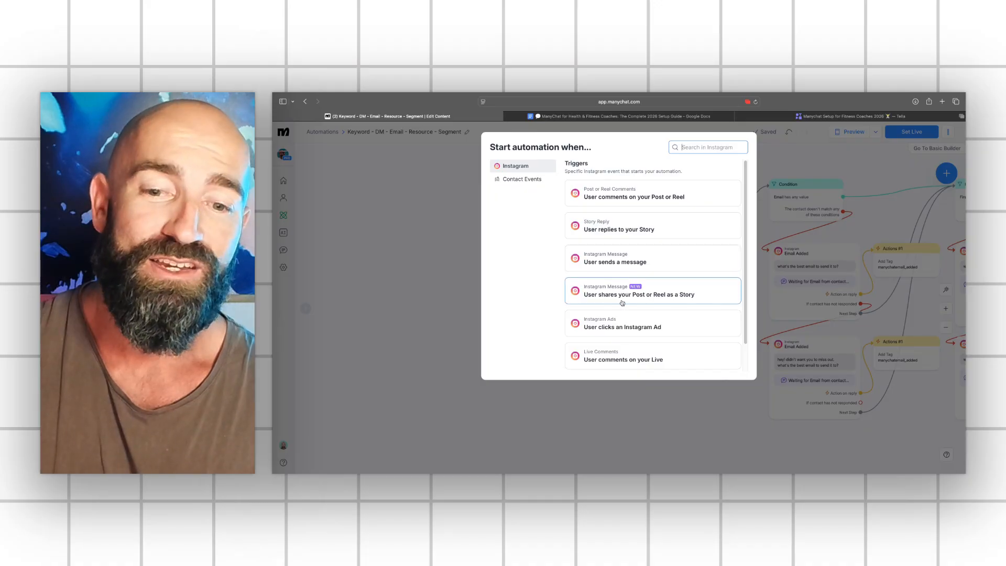
{"action": "left_click", "coordinate": [625, 197]}
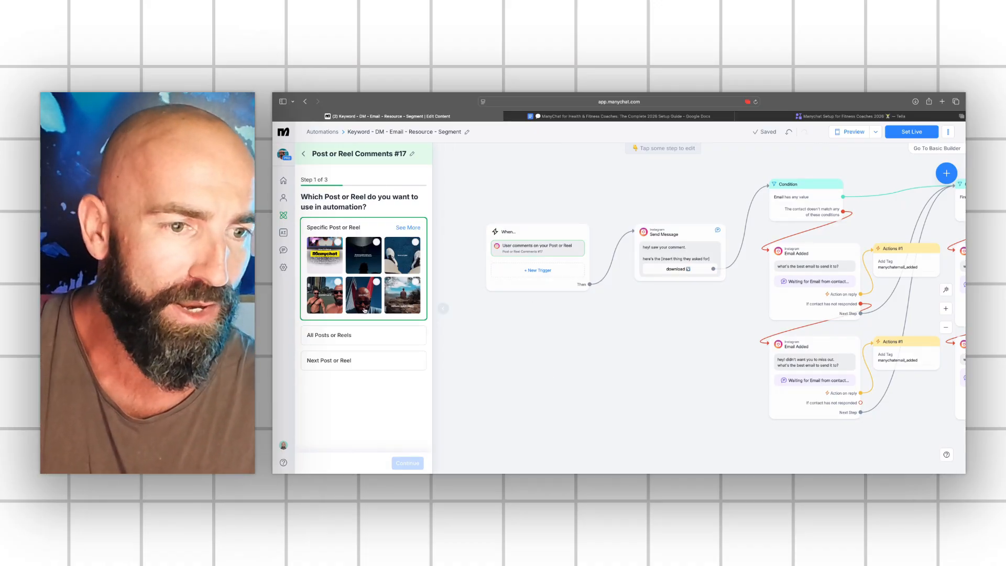
{"action": "left_click", "coordinate": [362, 257]}
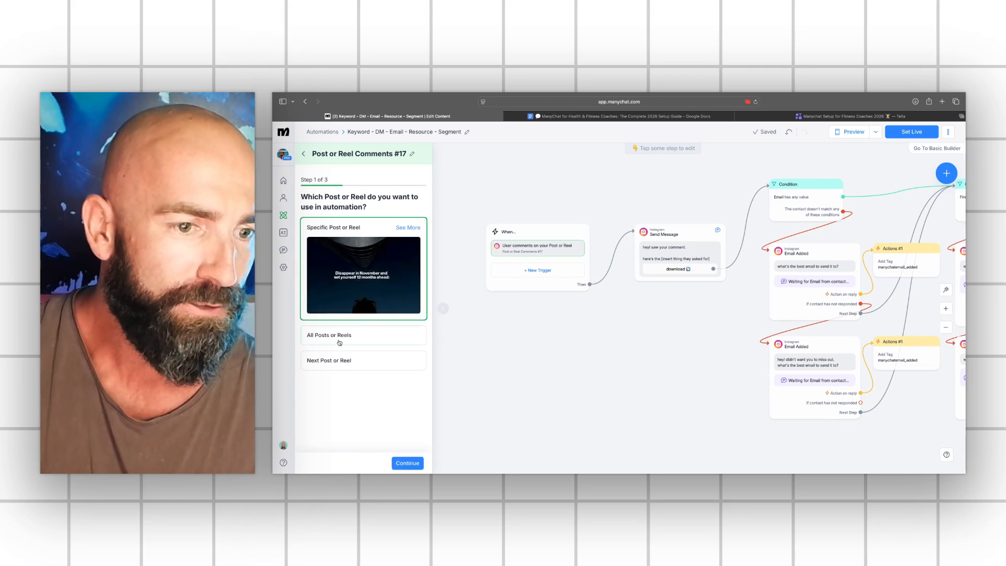
{"action": "left_click", "coordinate": [406, 463]}
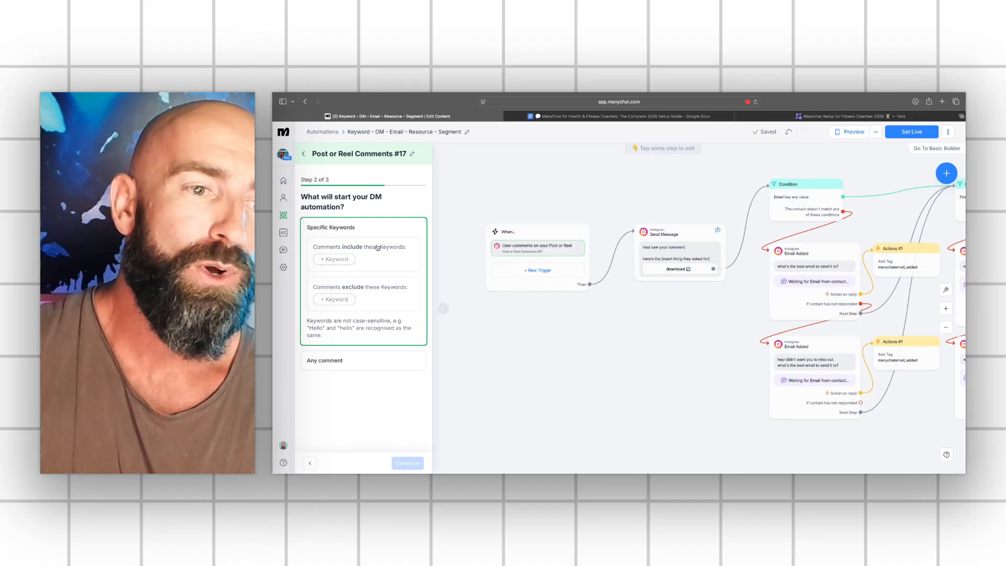
{"action": "left_click", "coordinate": [346, 261]}
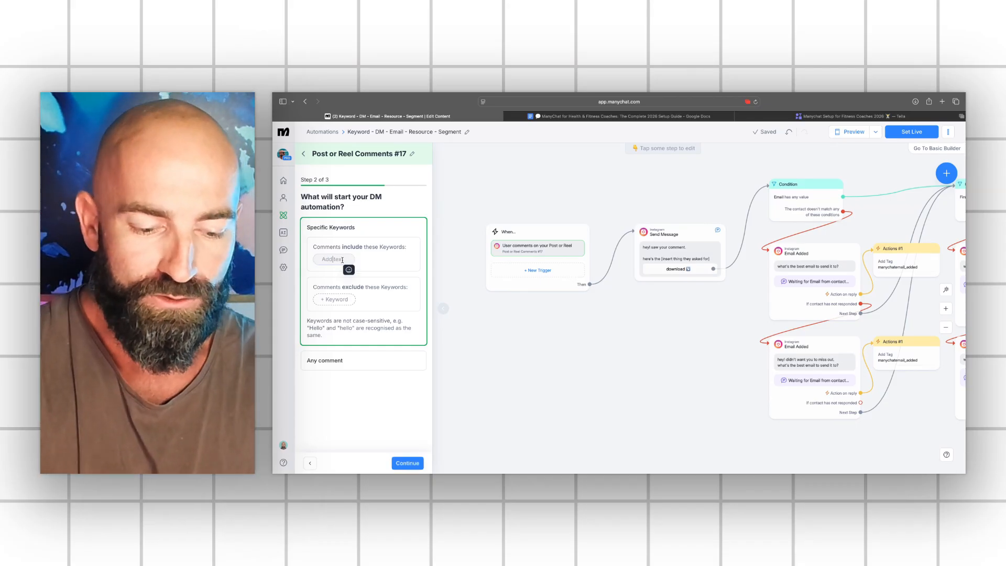
{"action": "type", "text": "ZONE"}
{"action": "key", "text": "Return"}
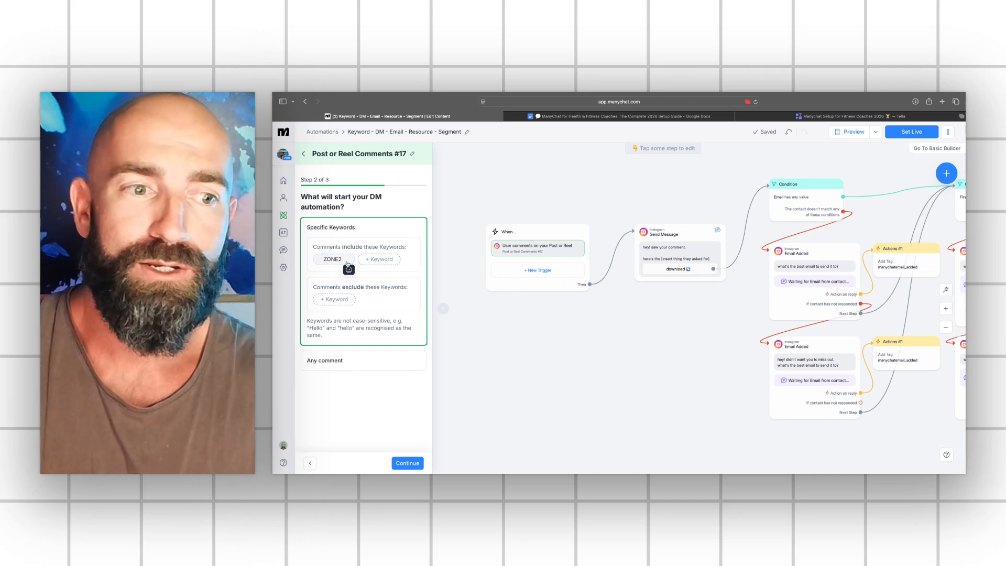
{"action": "left_click", "coordinate": [340, 258]}
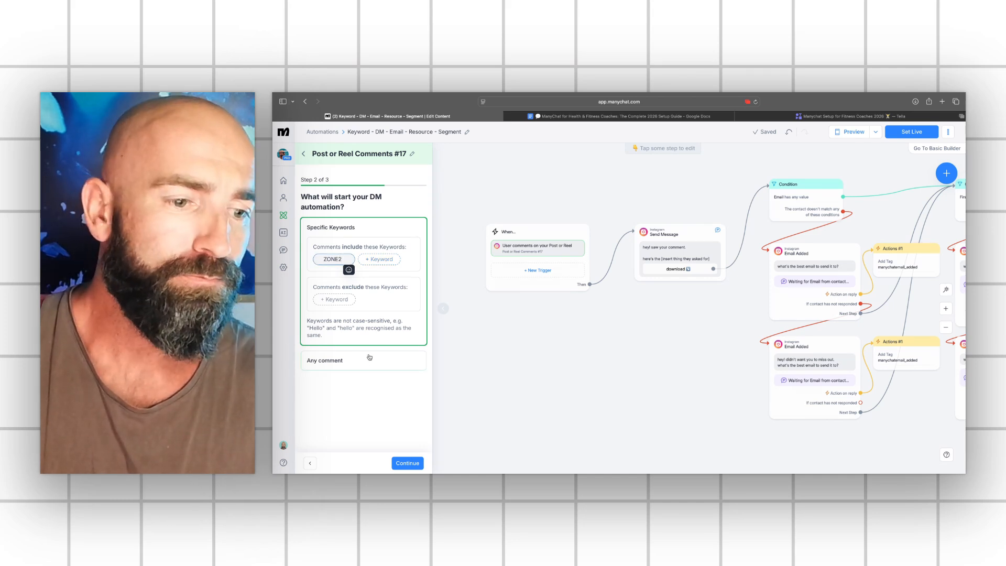
{"action": "left_click", "coordinate": [339, 357]}
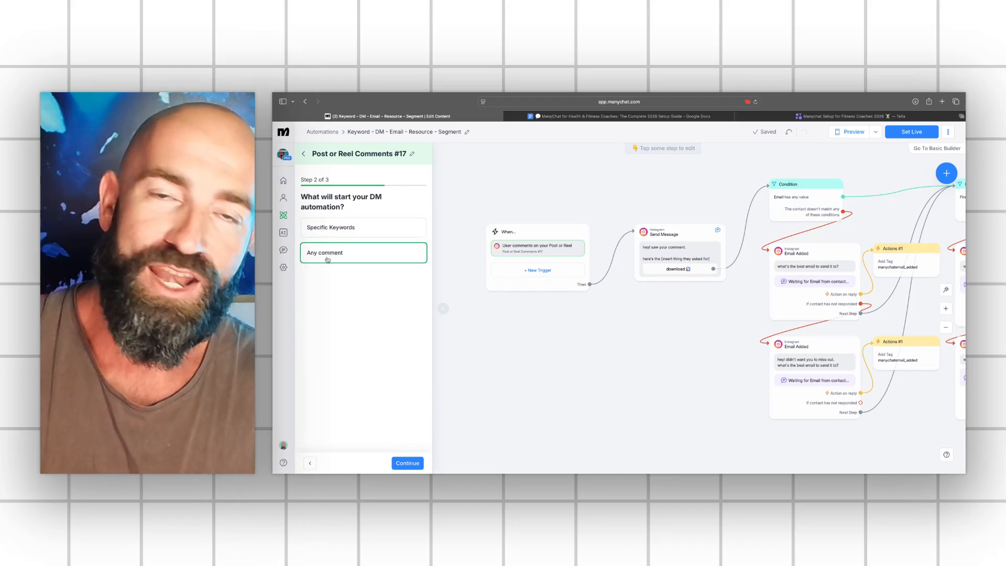
{"action": "left_click", "coordinate": [334, 229]}
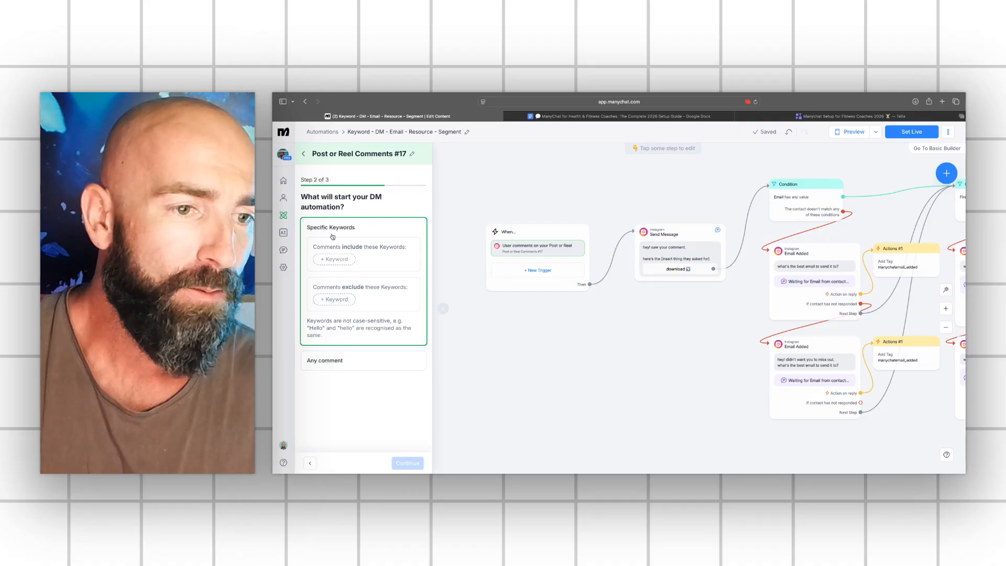
Add ZONE2 as the keyword comments must include and proceed to the public reply setup
{"action": "left_click", "coordinate": [340, 262]}
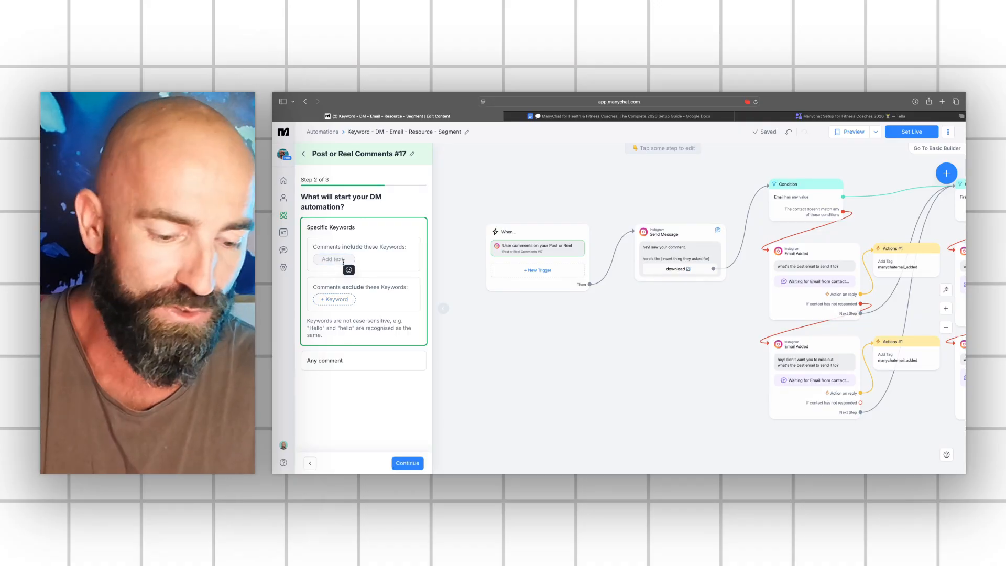
{"action": "type", "text": "ZONE2"}
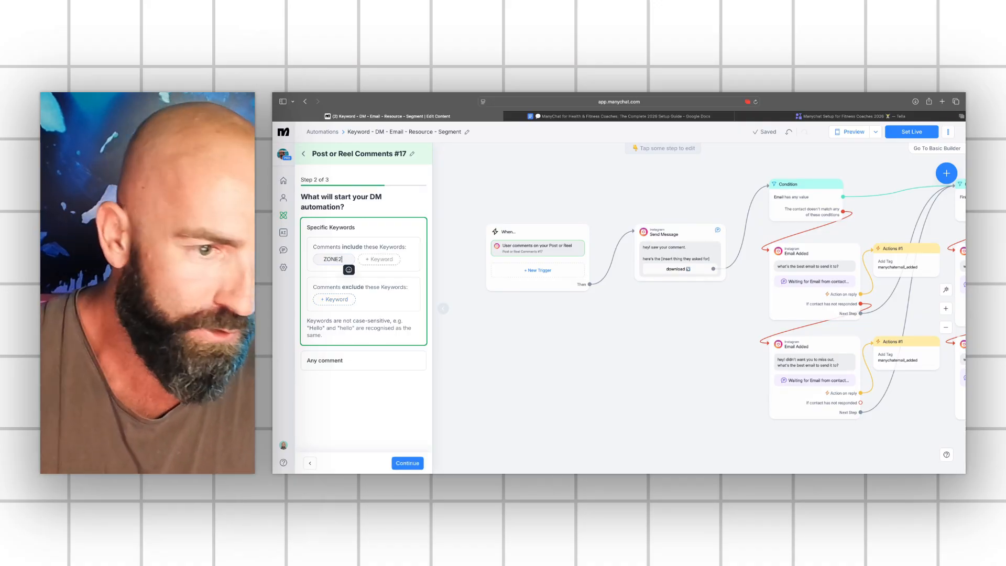
{"action": "left_click", "coordinate": [408, 463]}
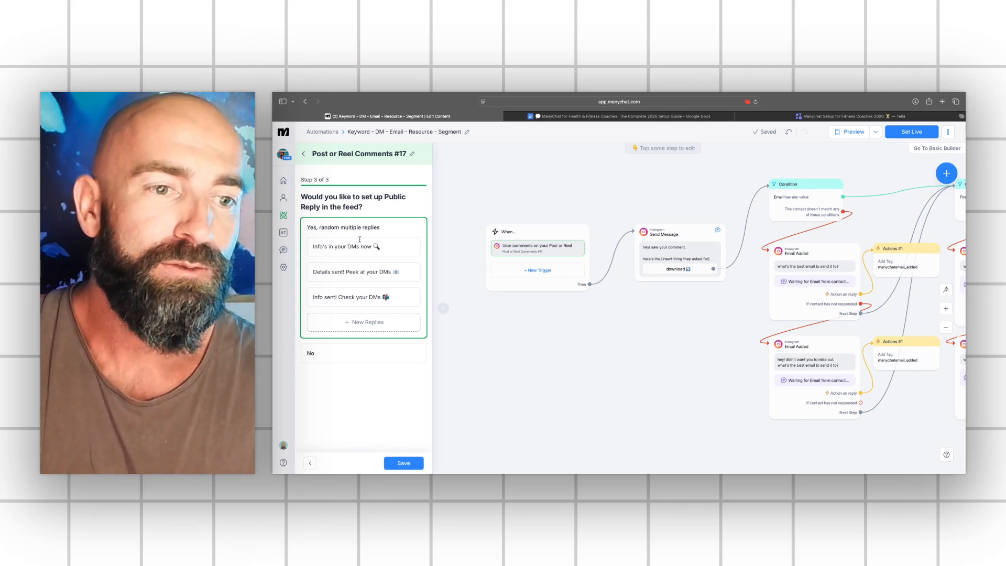
Replace the first random public reply with "check your DMs" and save the post comment trigger
{"action": "triple_click", "coordinate": [381, 246]}
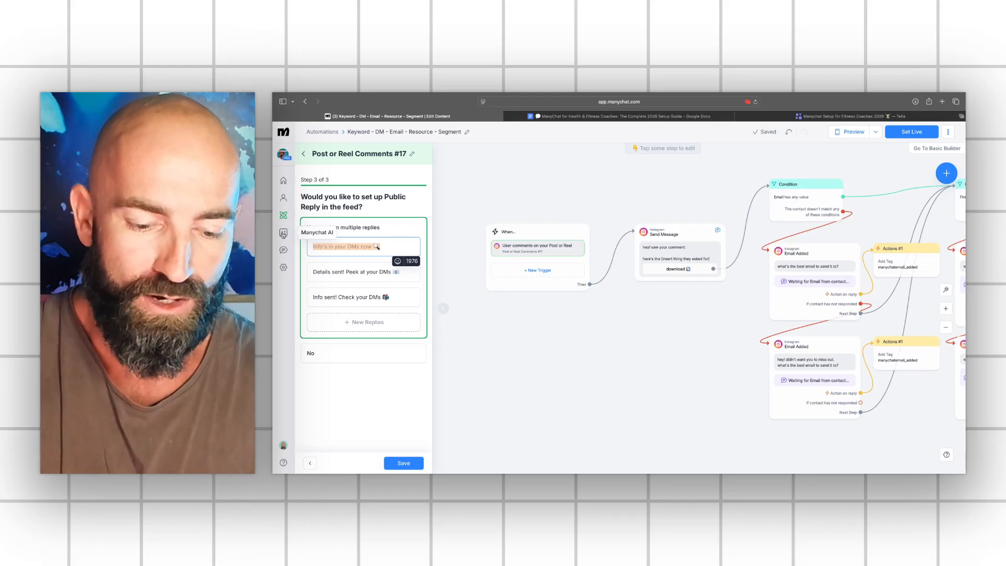
{"action": "type", "text": "check your "}
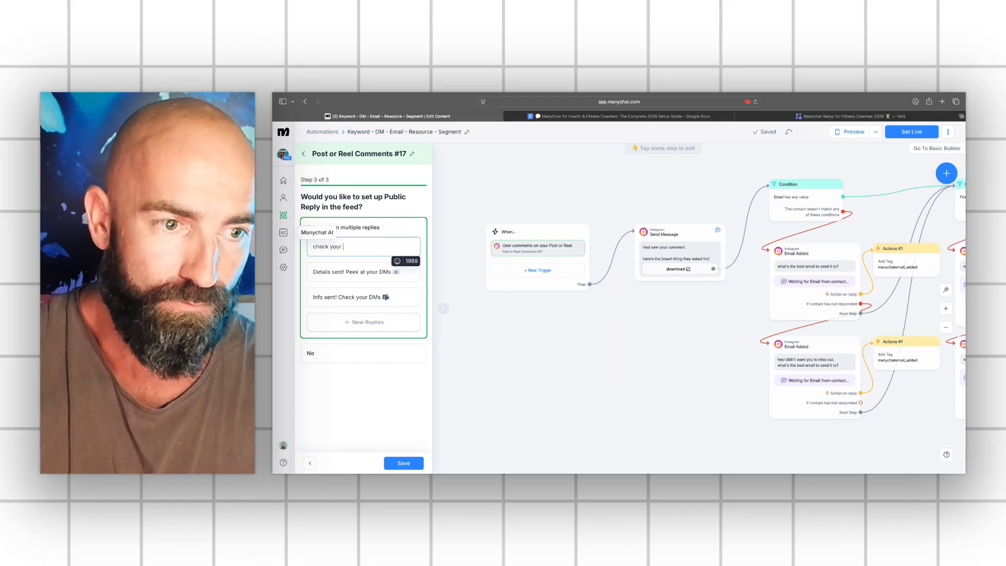
{"action": "type", "text": "DMS"}
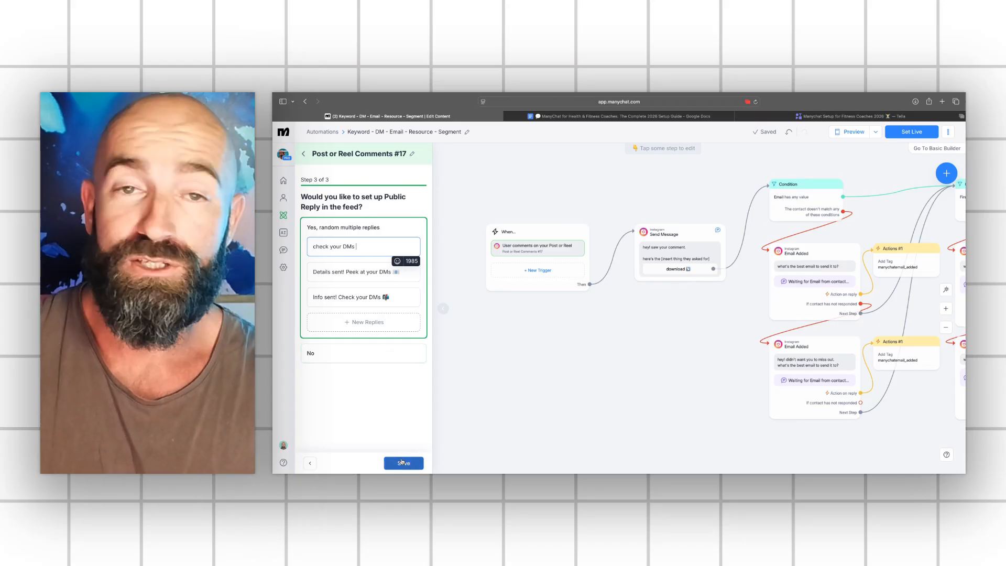
{"action": "left_click", "coordinate": [402, 464]}
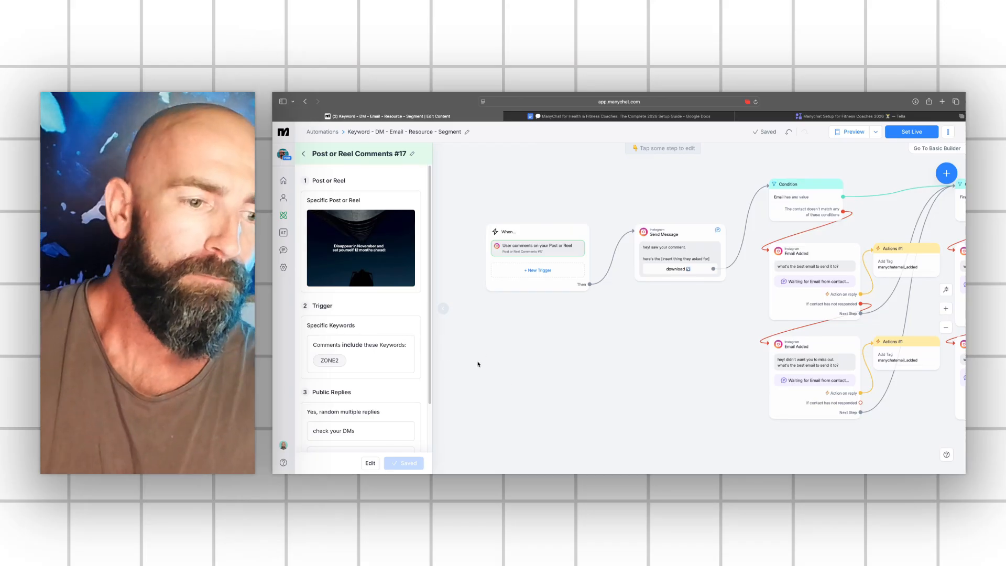
{"action": "mouse_move", "coordinate": [341, 227]}
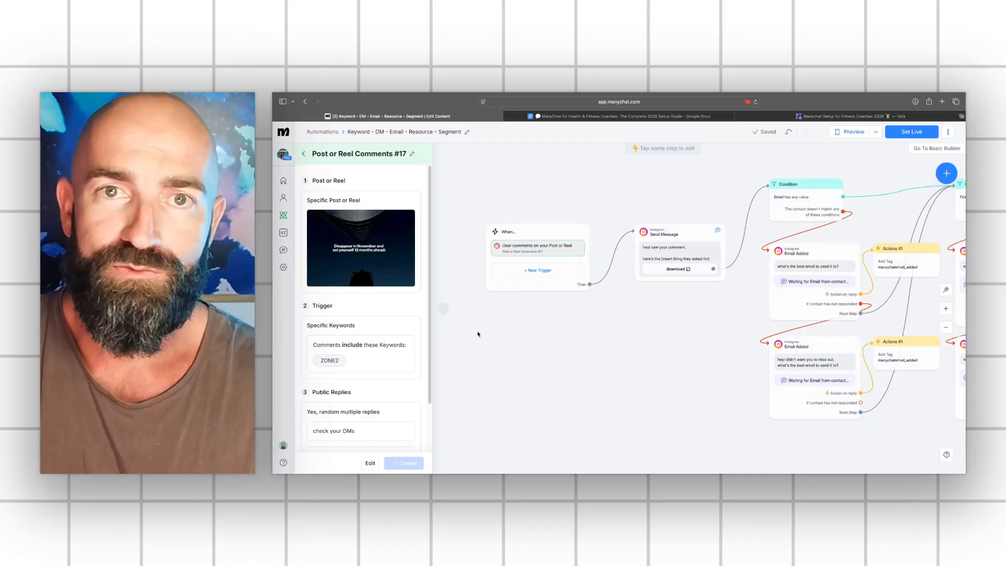
{"action": "left_click", "coordinate": [445, 312]}
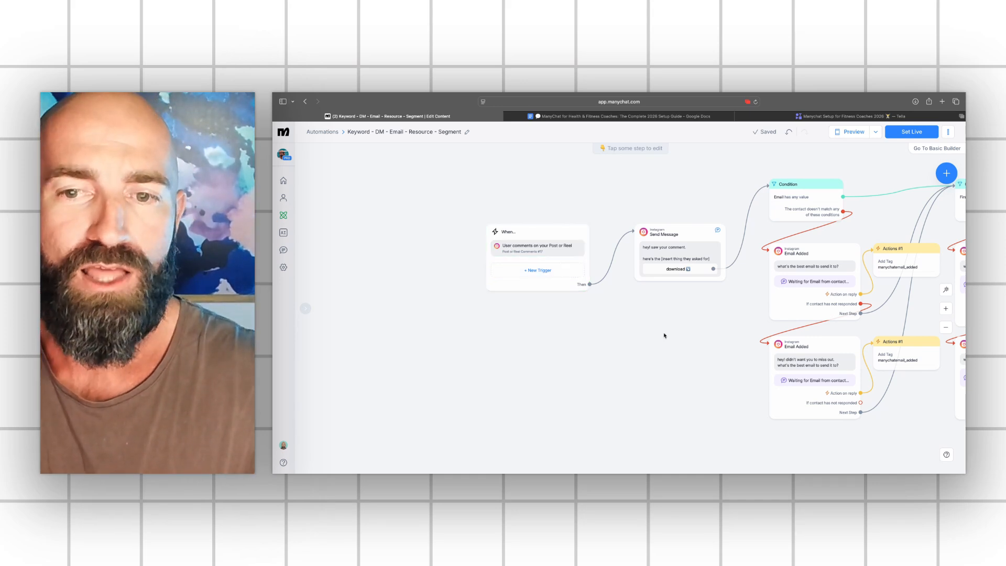
Replace the bracketed placeholder in the Send Message text with "zone 2 guide 👇" so its last line reads "here's the zone 2 guide 👇"
{"action": "left_click_drag", "start_coordinate": [664, 335], "coordinate": [591, 348]}
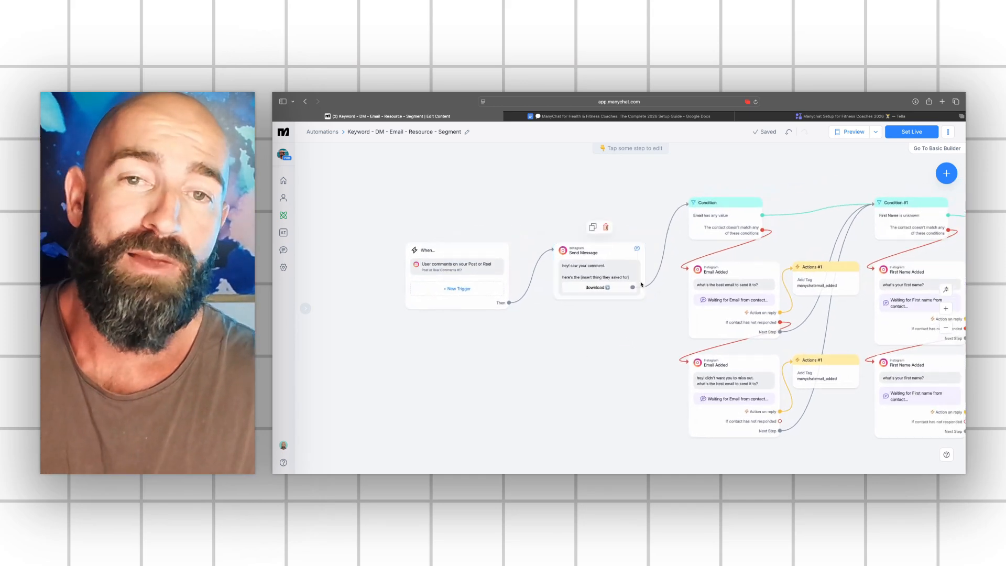
{"action": "left_click", "coordinate": [580, 270]}
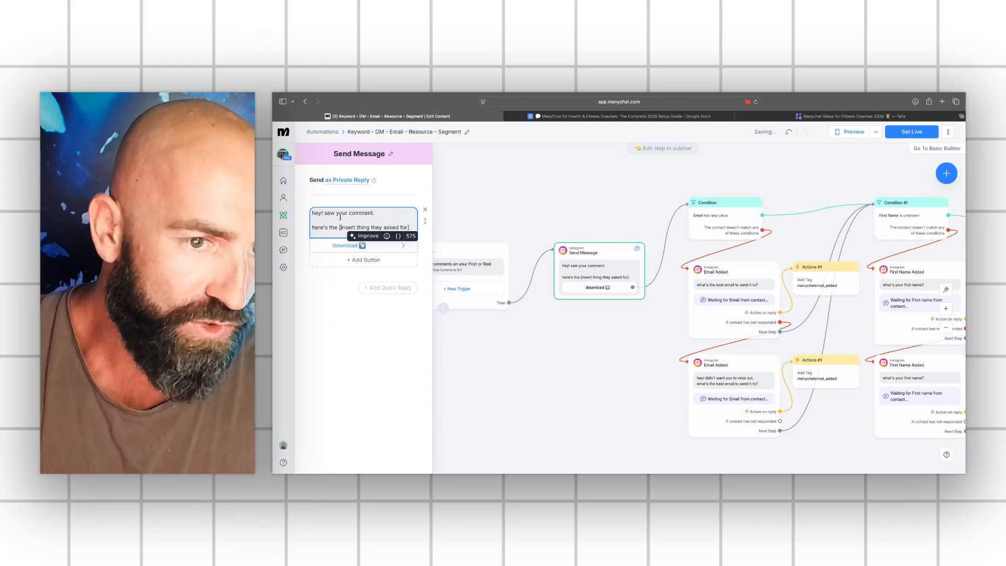
{"action": "key", "text": "BackSpace"}
{"action": "key", "text": "BackSpace"}
{"action": "key", "text": "BackSpace"}
{"action": "key", "text": "BackSpace"}
{"action": "key", "text": "BackSpace"}
{"action": "key", "text": "BackSpace"}
{"action": "key", "text": "BackSpace"}
{"action": "key", "text": "BackSpace"}
{"action": "key", "text": "BackSpace"}
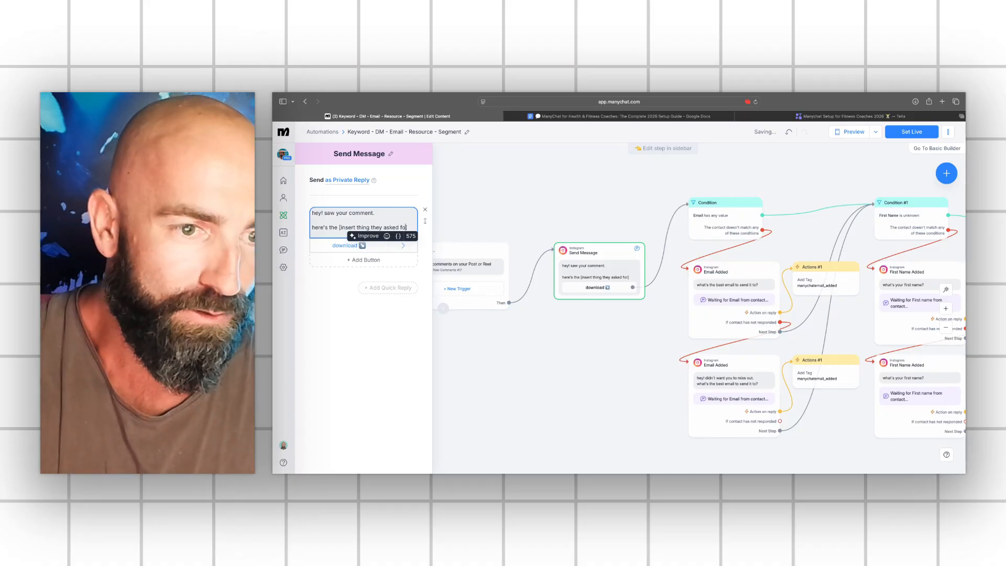
{"action": "key", "text": "BackSpace"}
{"action": "key", "text": "BackSpace"}
{"action": "key", "text": "BackSpace"}
{"action": "key", "text": "BackSpace"}
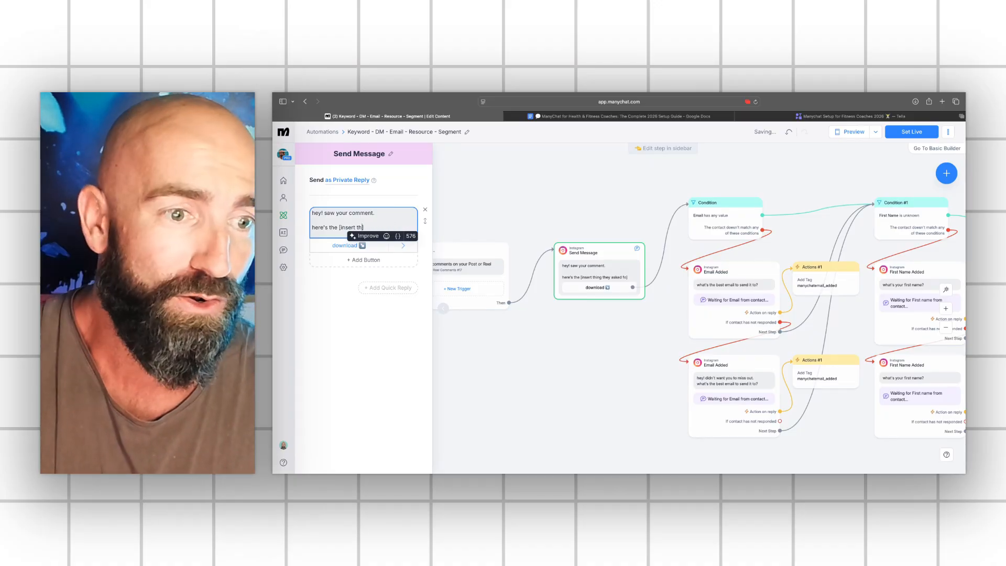
{"action": "key", "text": "BackSpace"}
{"action": "key", "text": "BackSpace"}
{"action": "key", "text": "BackSpace"}
{"action": "key", "text": "BackSpace"}
{"action": "key", "text": "BackSpace"}
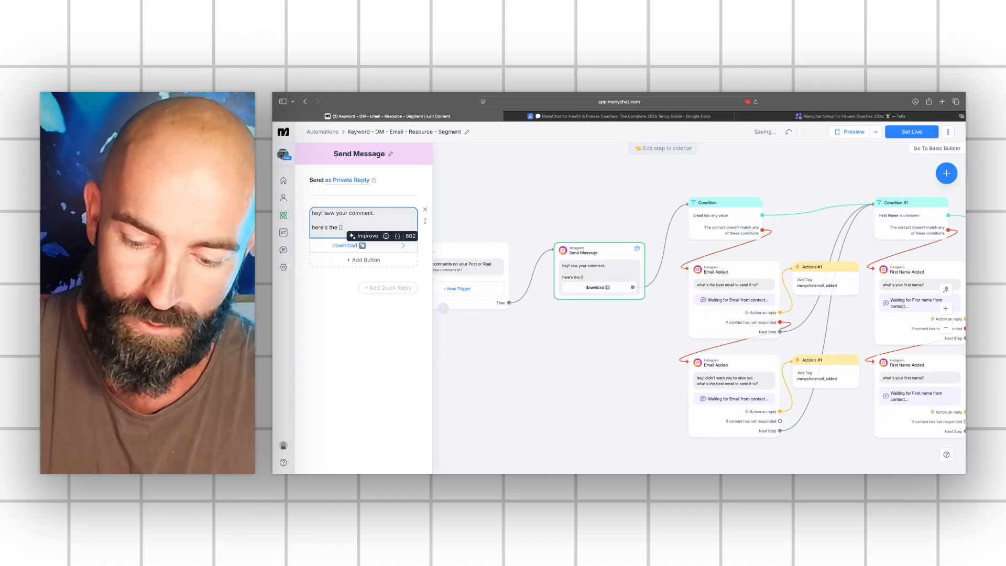
{"action": "key", "text": "BackSpace"}
{"action": "key", "text": "BackSpace"}
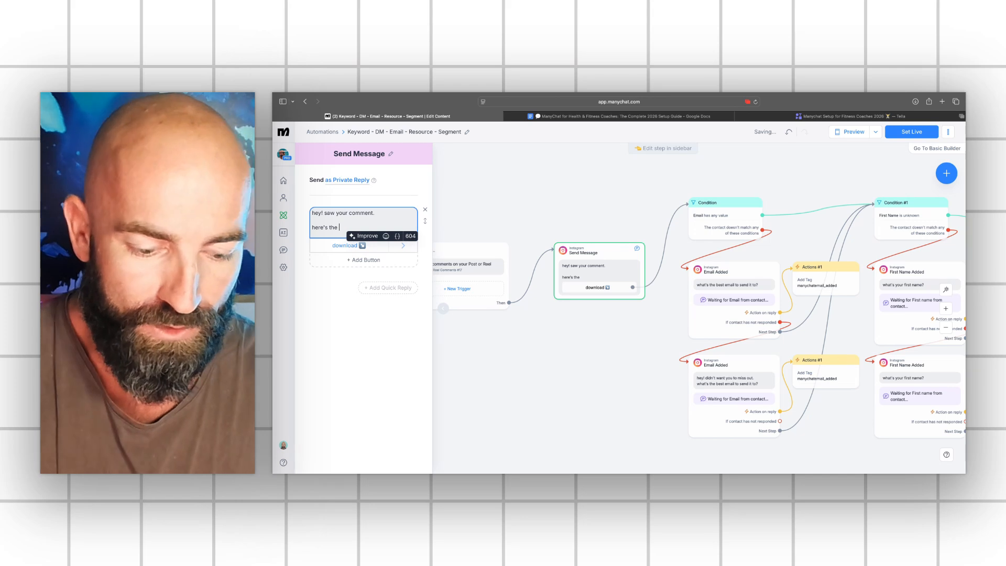
{"action": "type", "text": "zone 2"}
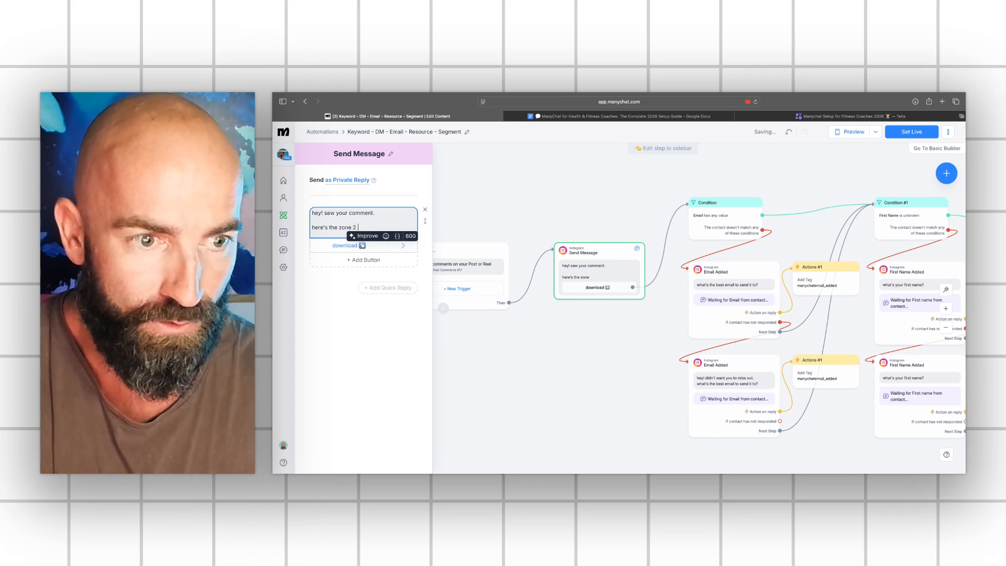
{"action": "type", "text": " gu"}
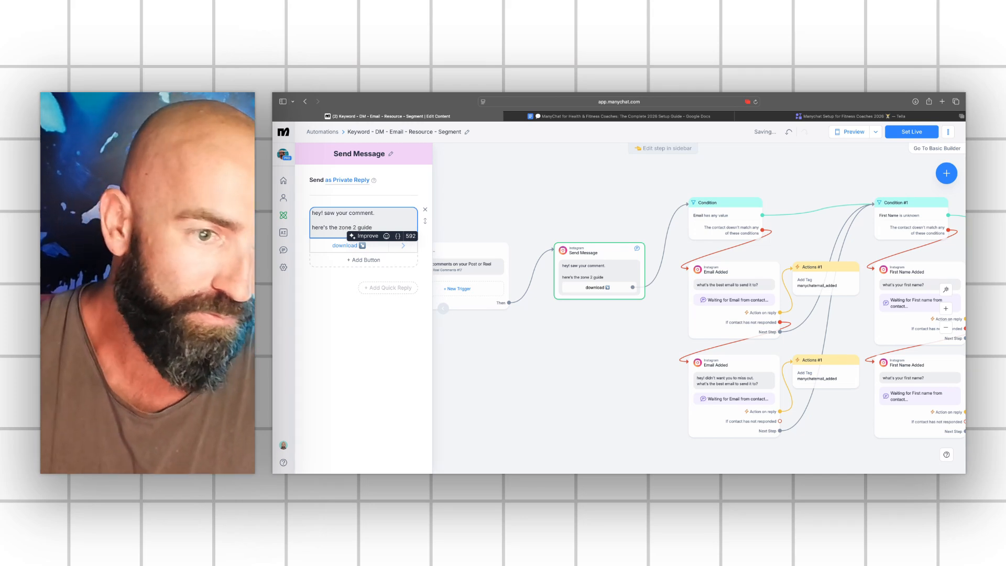
{"action": "type", "text": "ide"}
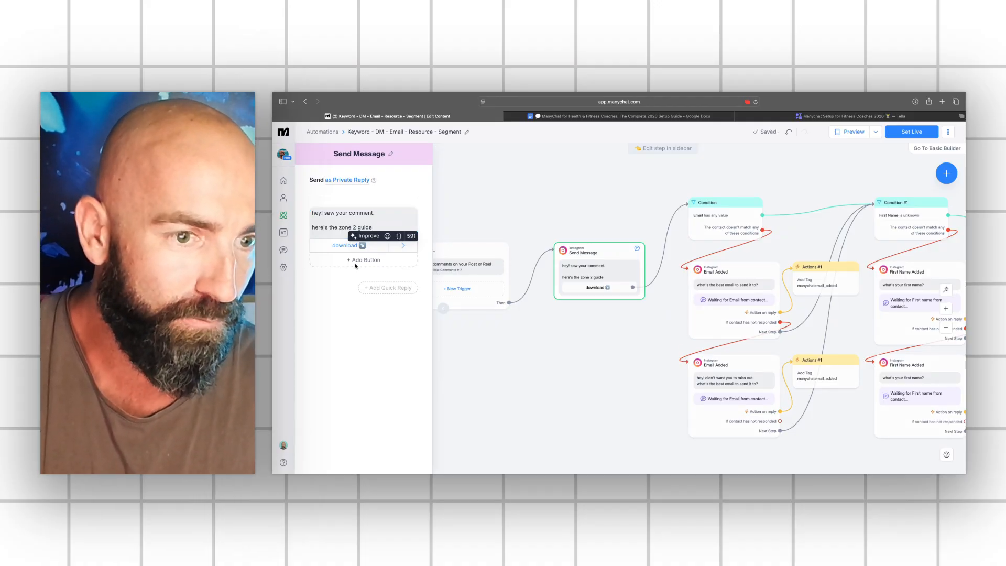
{"action": "type", "text": " 👇"}
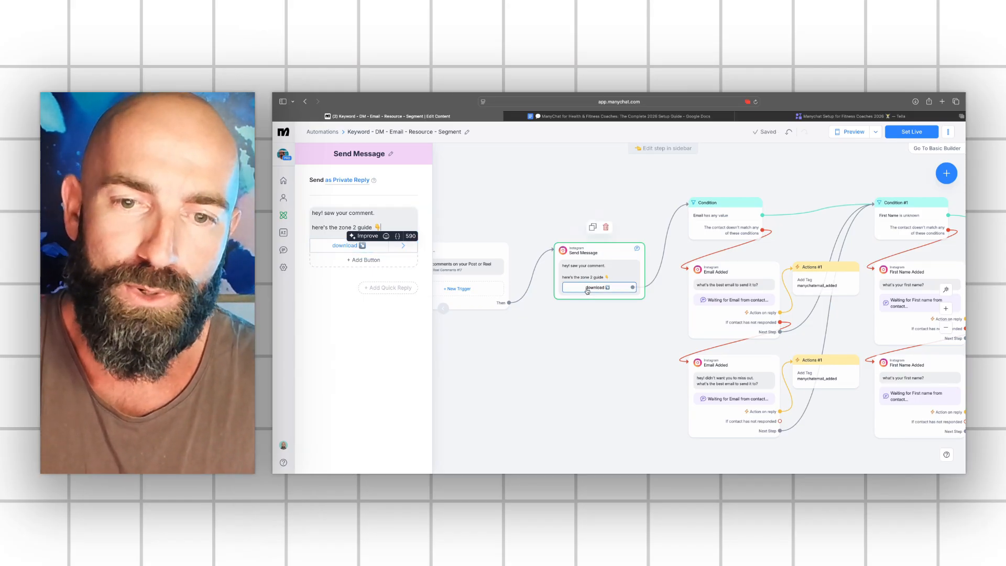
Review the download button's title and follow-up action, and the settings of the email condition it leads to
{"action": "left_click", "coordinate": [366, 251]}
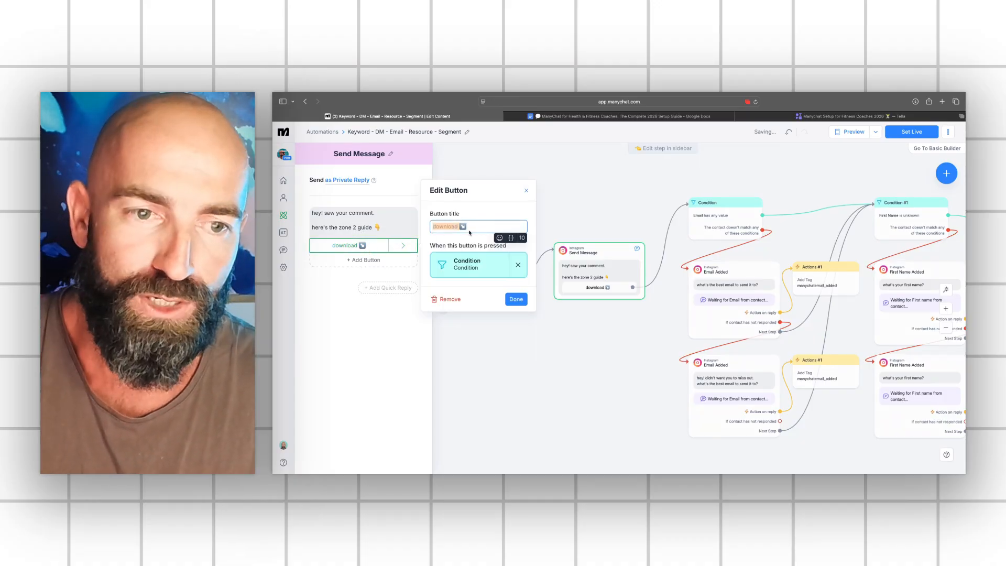
{"action": "left_click", "coordinate": [523, 304]}
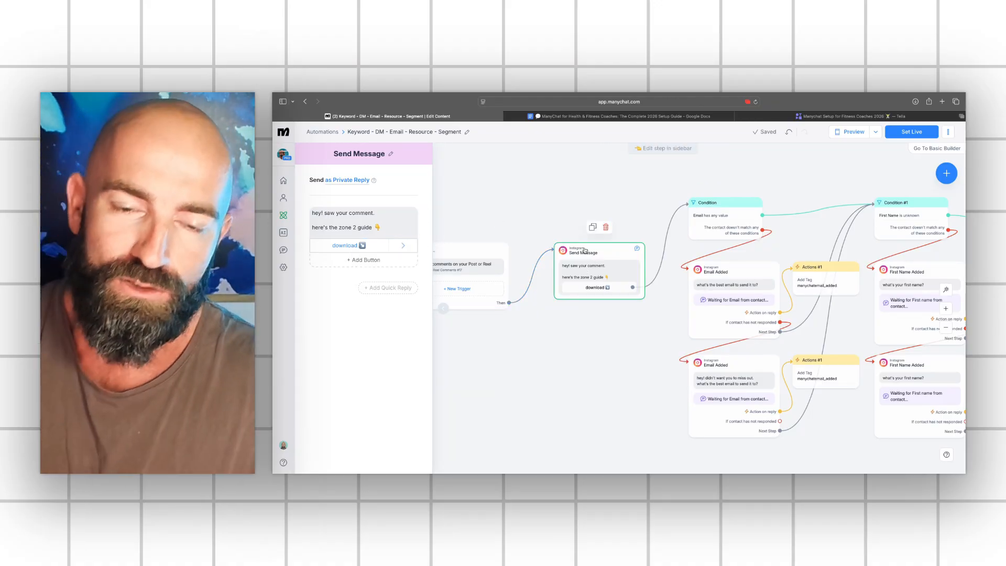
{"action": "left_click_drag", "start_coordinate": [646, 345], "coordinate": [573, 321]}
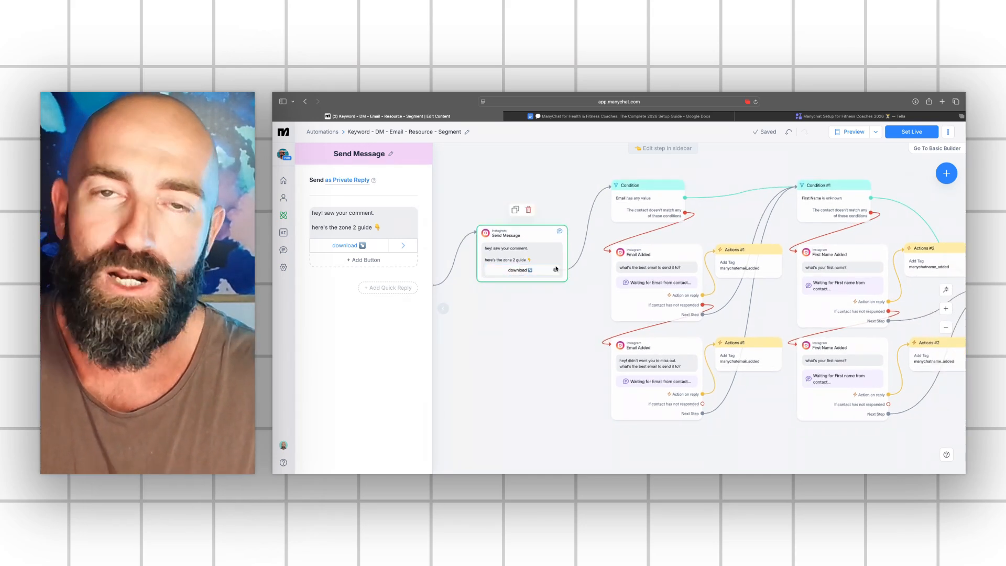
{"action": "left_click_drag", "start_coordinate": [571, 327], "coordinate": [511, 321]}
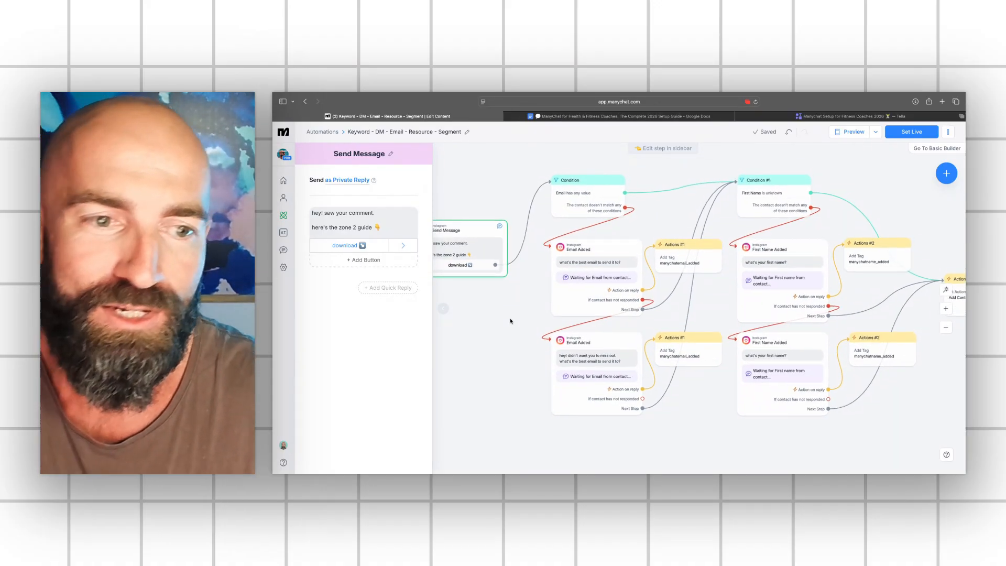
{"action": "left_click", "coordinate": [444, 309]}
{"action": "scroll", "coordinate": [463, 318], "scroll_direction": "right", "scroll_amount": 3}
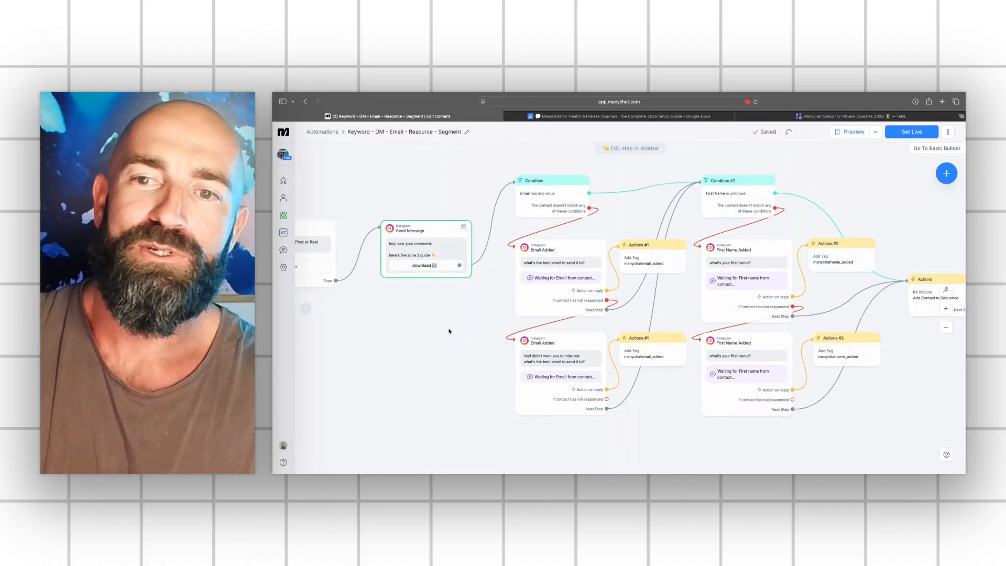
{"action": "scroll", "coordinate": [449, 331], "scroll_direction": "right", "scroll_amount": 1}
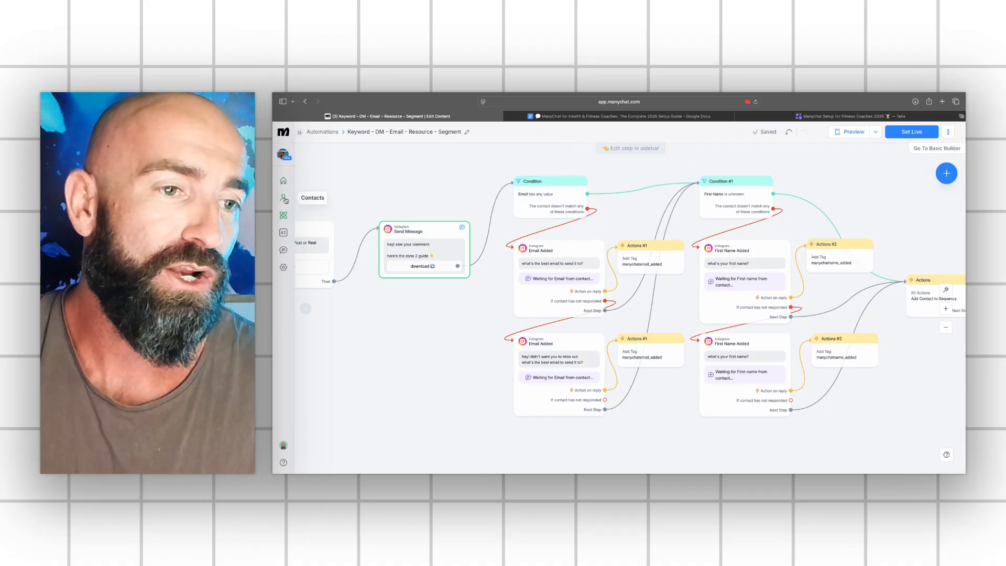
{"action": "left_click", "coordinate": [546, 198]}
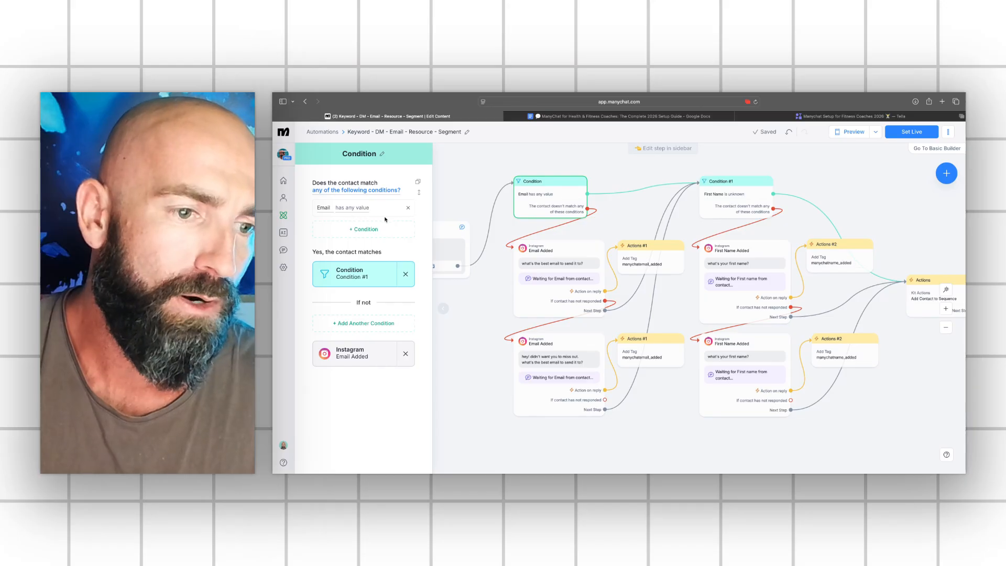
{"action": "left_click", "coordinate": [487, 179]}
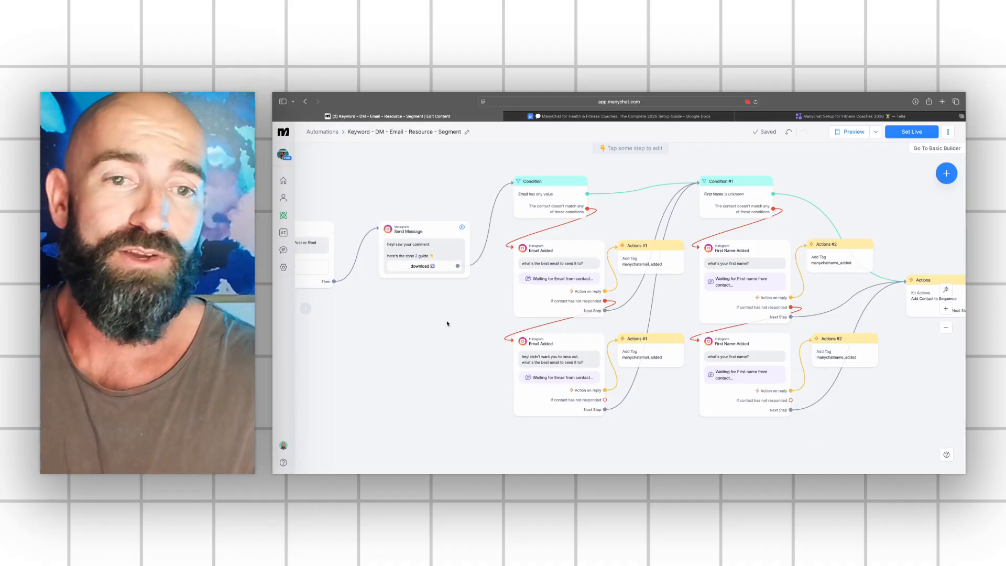
Examine the email and first-name collection branches, their tagging actions, and the path through the Kit sequence action to the confirmation message
{"action": "left_click_drag", "start_coordinate": [640, 214], "coordinate": [590, 203]}
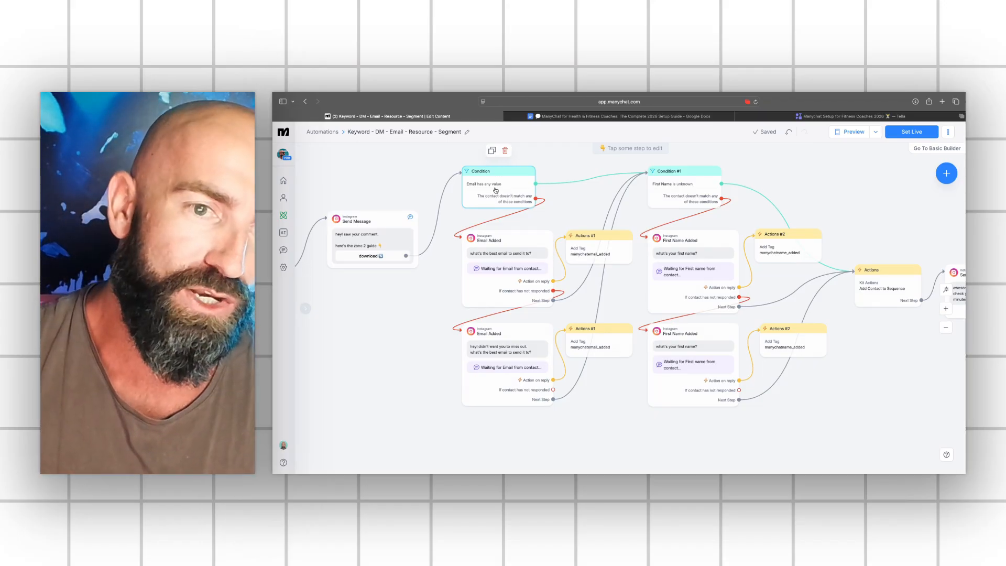
{"action": "left_click", "coordinate": [708, 181]}
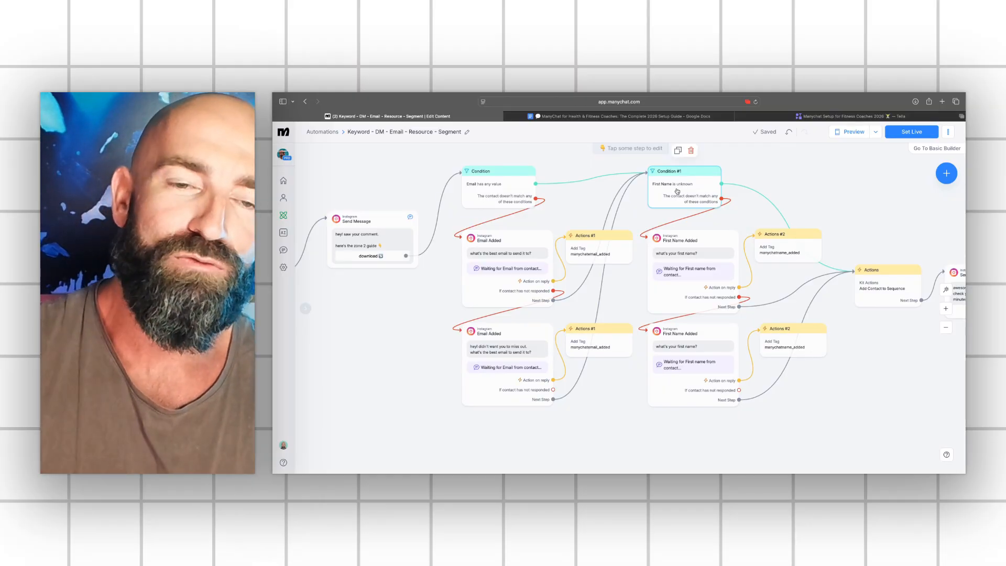
{"action": "left_click", "coordinate": [598, 252]}
{"action": "left_click", "coordinate": [503, 241]}
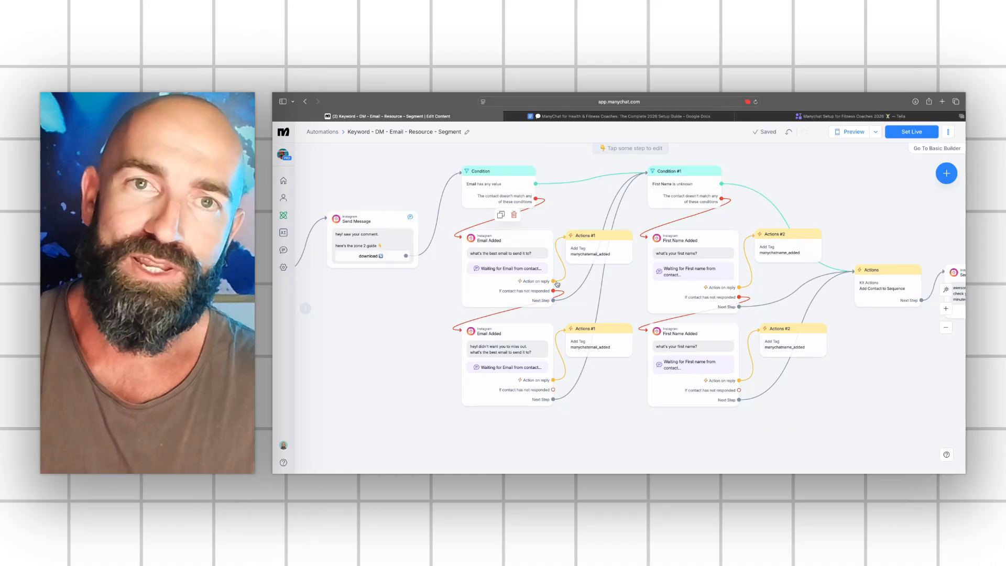
{"action": "left_click", "coordinate": [524, 201]}
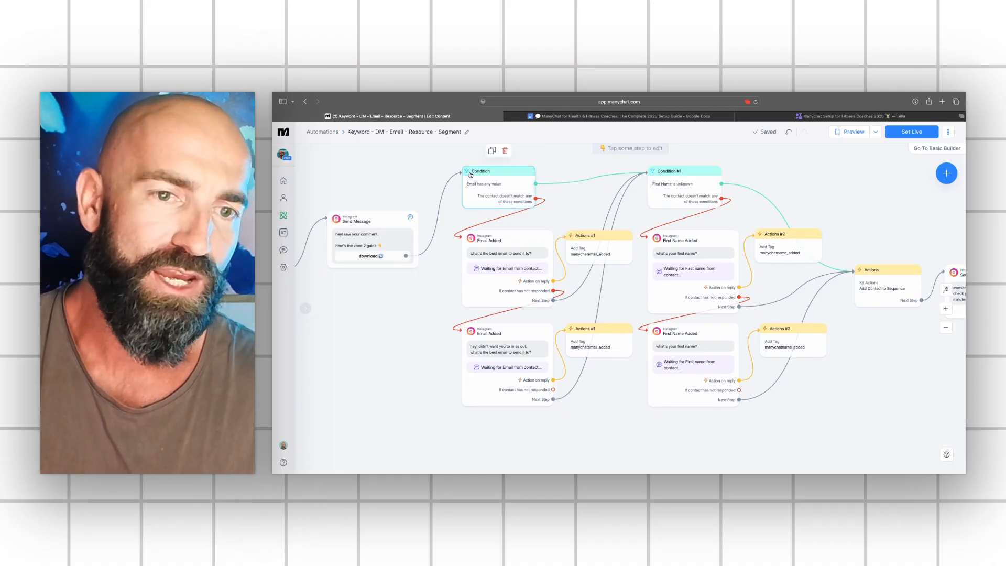
{"action": "left_click", "coordinate": [529, 281]}
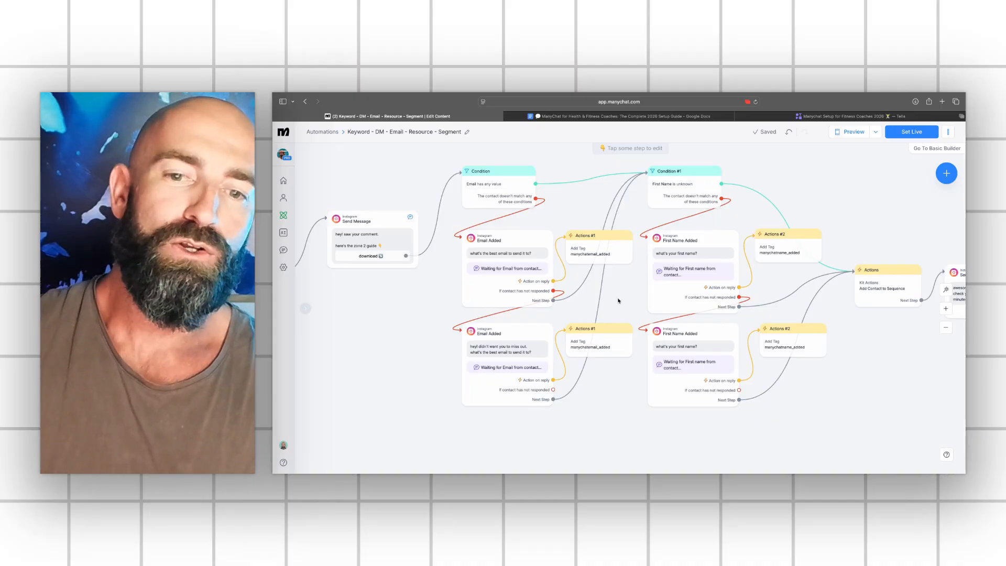
{"action": "left_click_drag", "start_coordinate": [620, 298], "coordinate": [546, 301]}
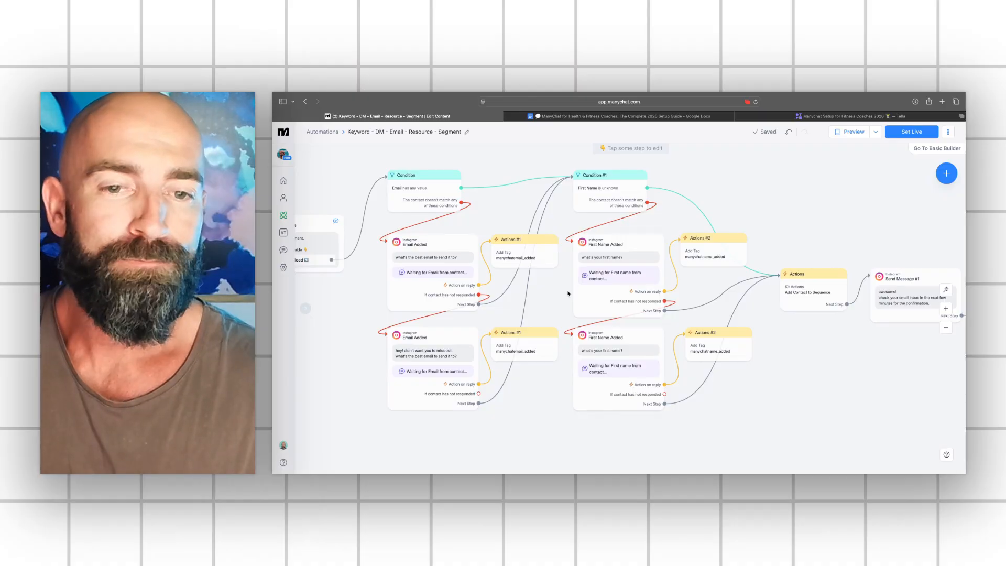
{"action": "left_click_drag", "start_coordinate": [568, 294], "coordinate": [563, 292]}
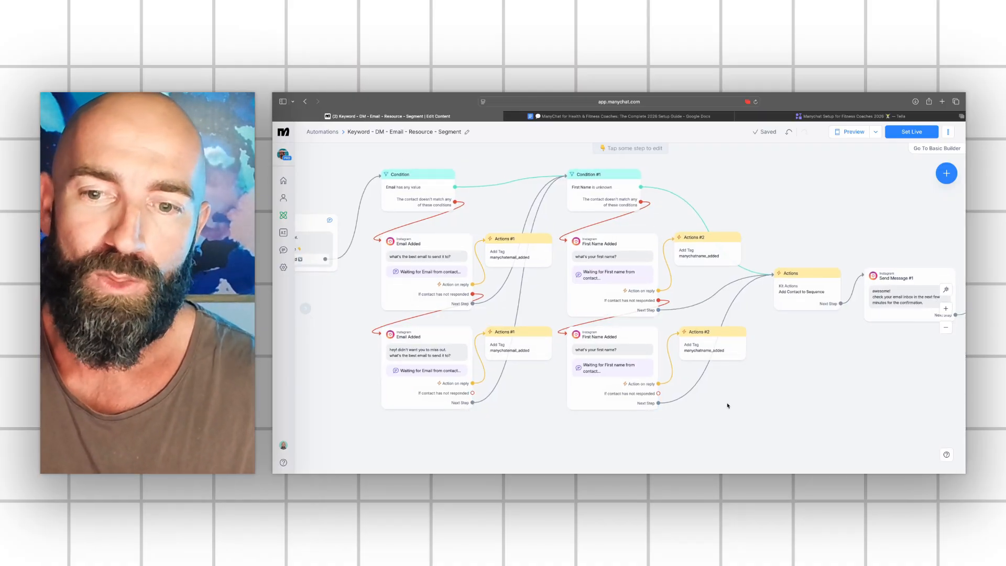
{"action": "left_click_drag", "start_coordinate": [727, 406], "coordinate": [695, 404]}
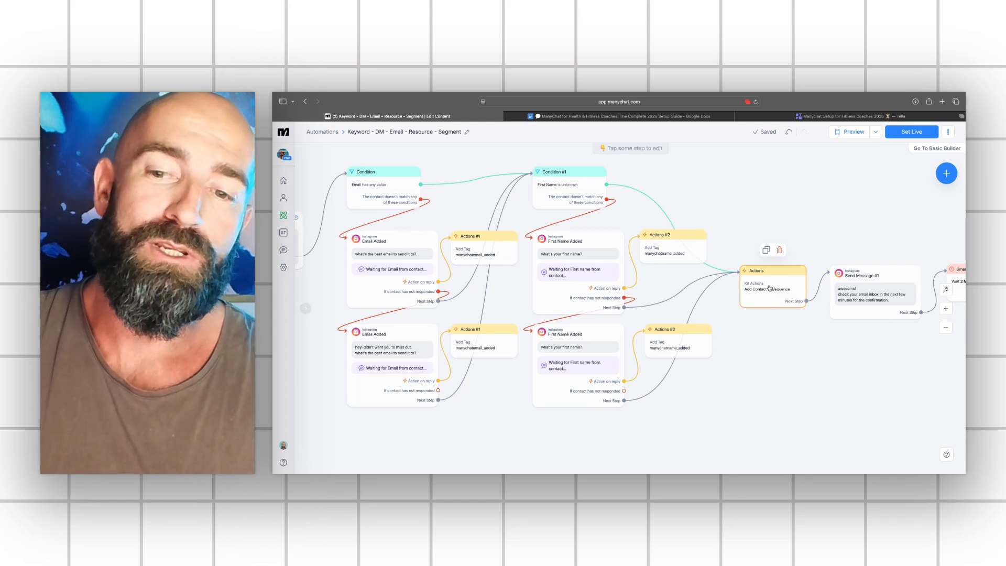
{"action": "left_click_drag", "start_coordinate": [464, 209], "coordinate": [680, 214]}
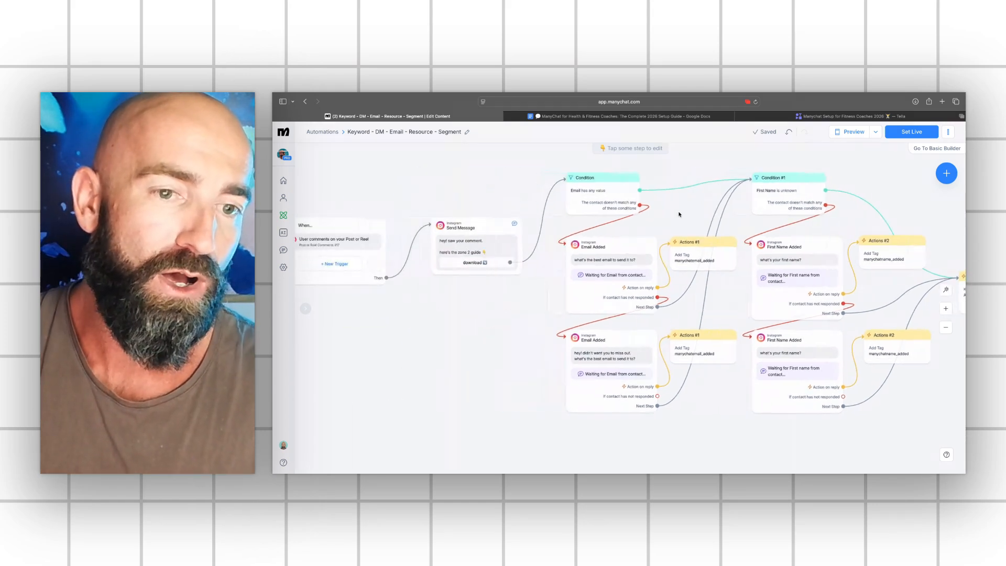
{"action": "left_click_drag", "start_coordinate": [530, 325], "coordinate": [354, 305]}
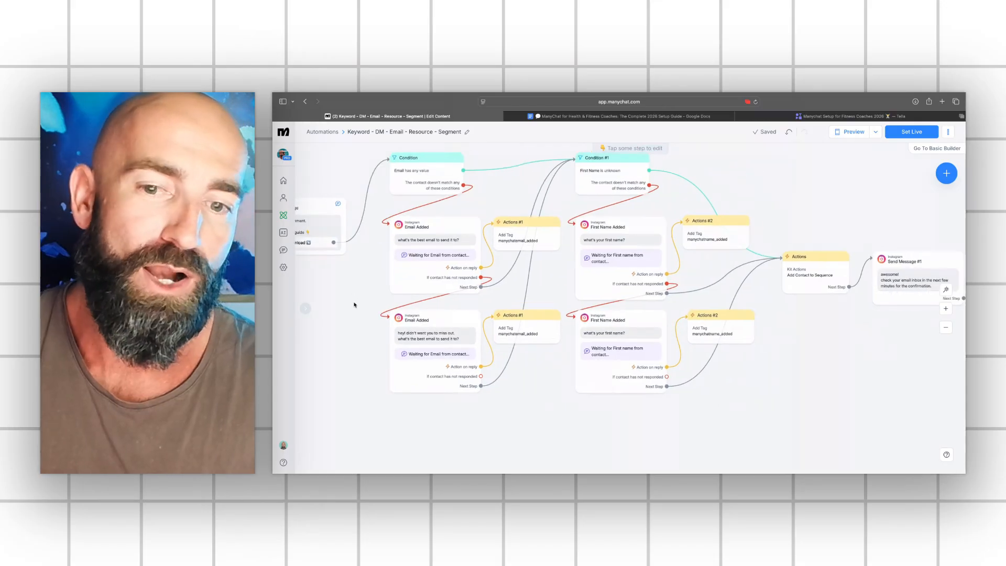
{"action": "scroll", "coordinate": [708, 402], "scroll_direction": "right", "scroll_amount": 4}
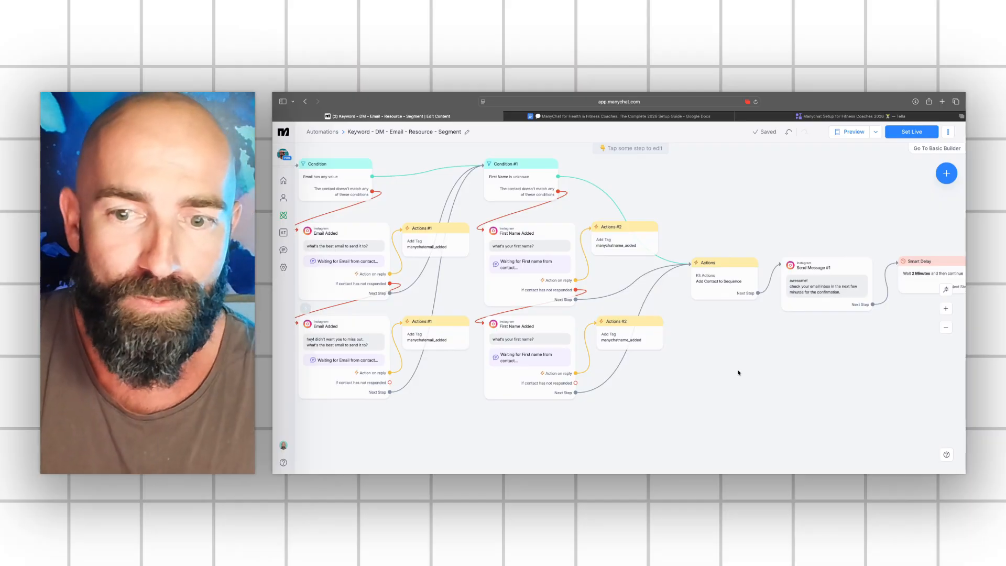
Examine the flow from the email and first-name conditions through the Kit sequence action, confirmation message and Smart Delay to the training-goal question
{"action": "scroll", "coordinate": [719, 373], "scroll_direction": "right", "scroll_amount": 3}
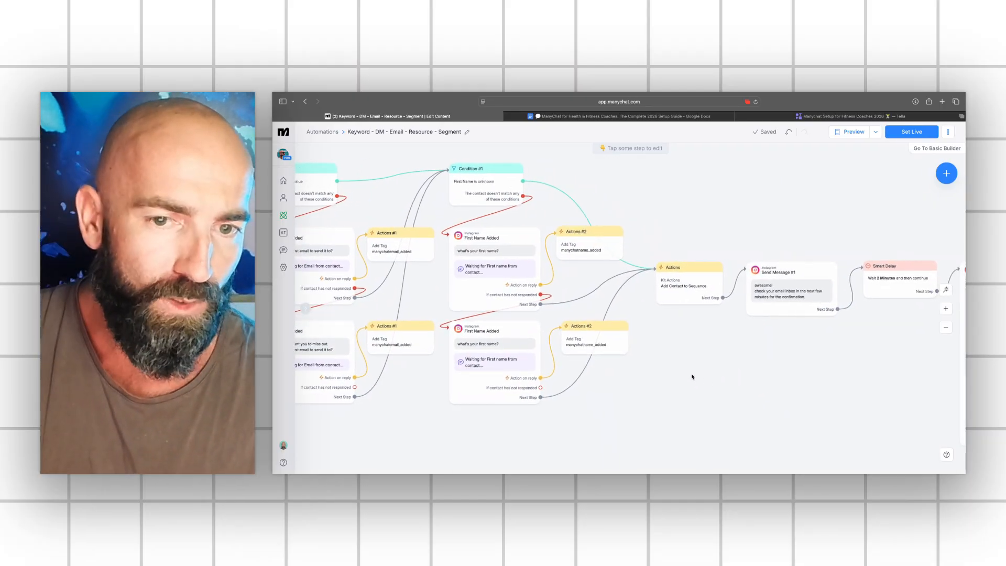
{"action": "scroll", "coordinate": [692, 375], "scroll_direction": "left", "scroll_amount": 3}
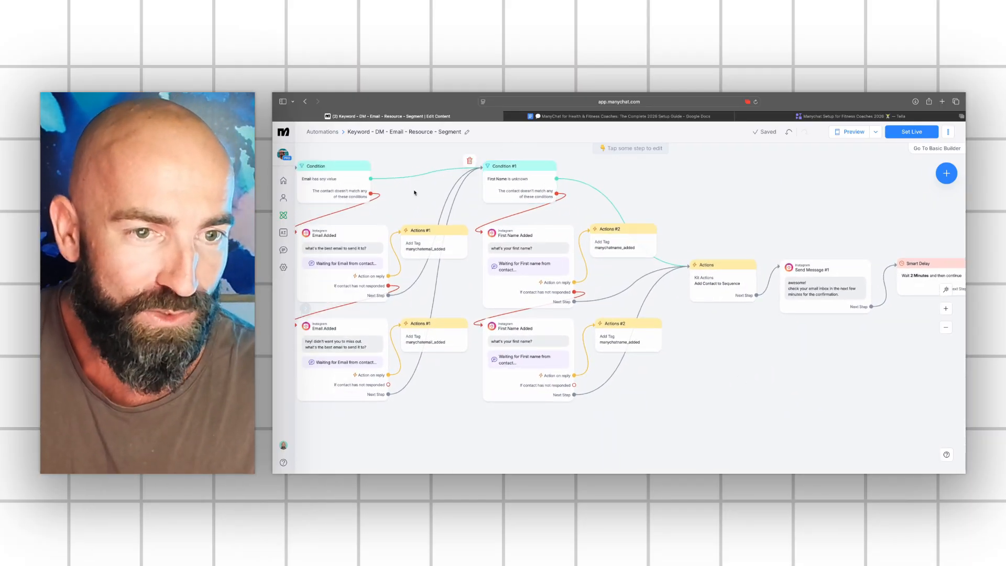
{"action": "scroll", "coordinate": [414, 194], "scroll_direction": "left", "scroll_amount": 5}
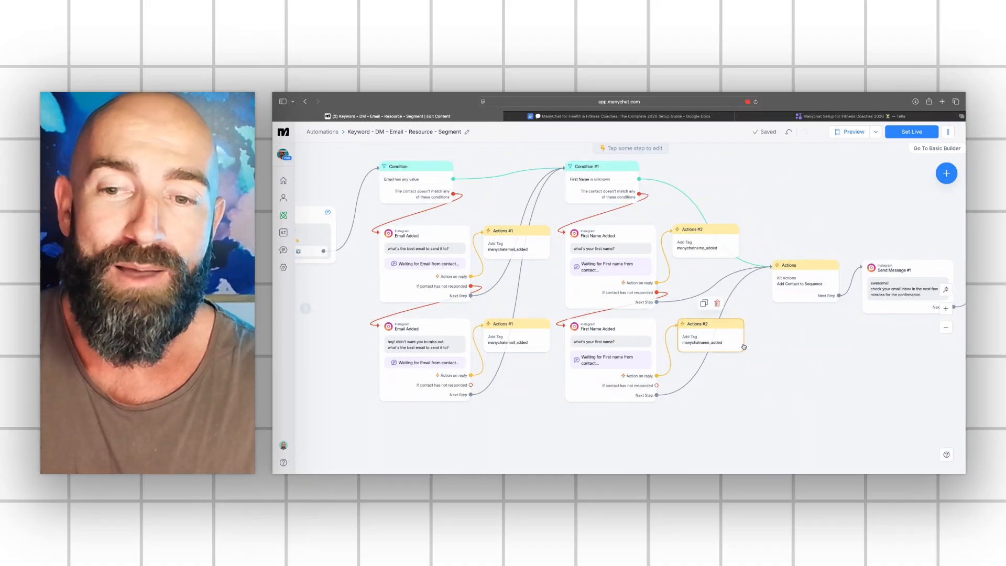
{"action": "scroll", "coordinate": [834, 358], "scroll_direction": "right", "scroll_amount": 3}
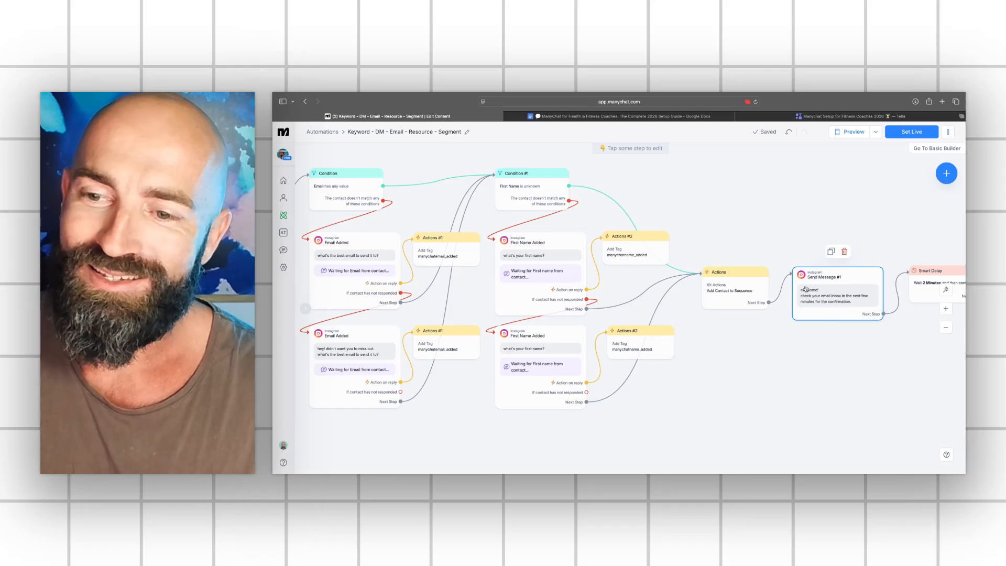
{"action": "scroll", "coordinate": [843, 360], "scroll_direction": "right", "scroll_amount": 8}
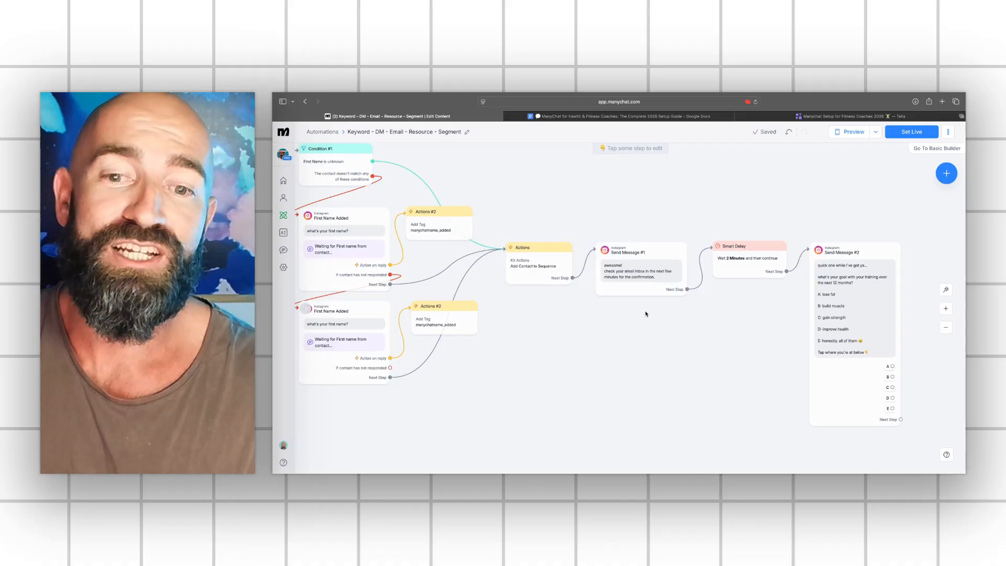
{"action": "scroll", "coordinate": [556, 318], "scroll_direction": "left", "scroll_amount": 10}
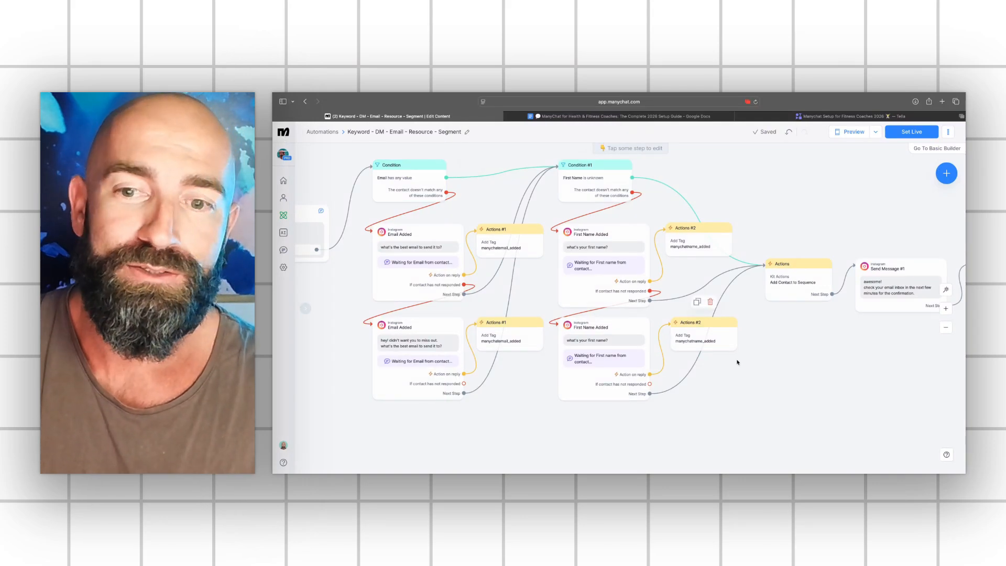
{"action": "scroll", "coordinate": [702, 302], "scroll_direction": "right", "scroll_amount": 5}
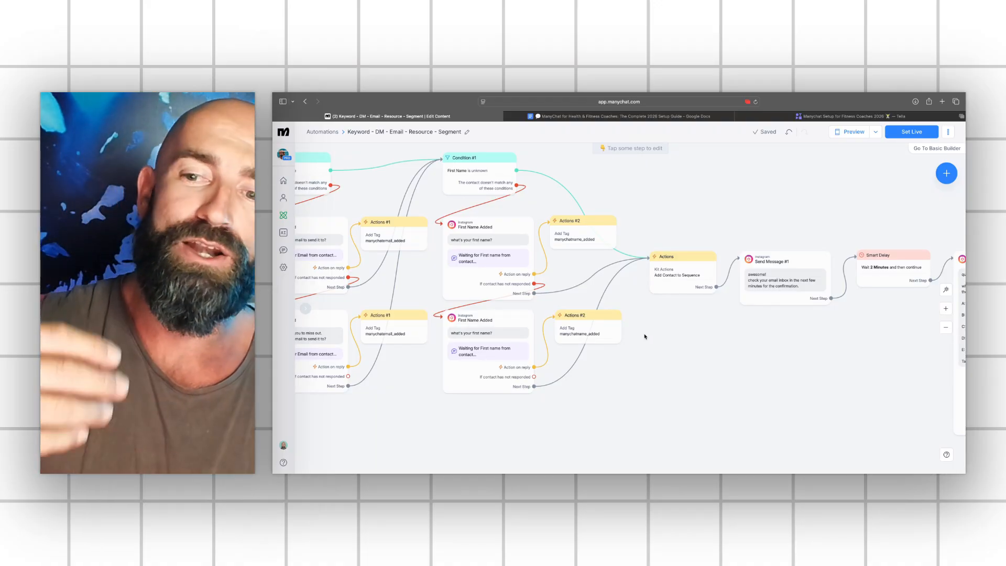
{"action": "left_click_drag", "start_coordinate": [764, 319], "coordinate": [703, 319]}
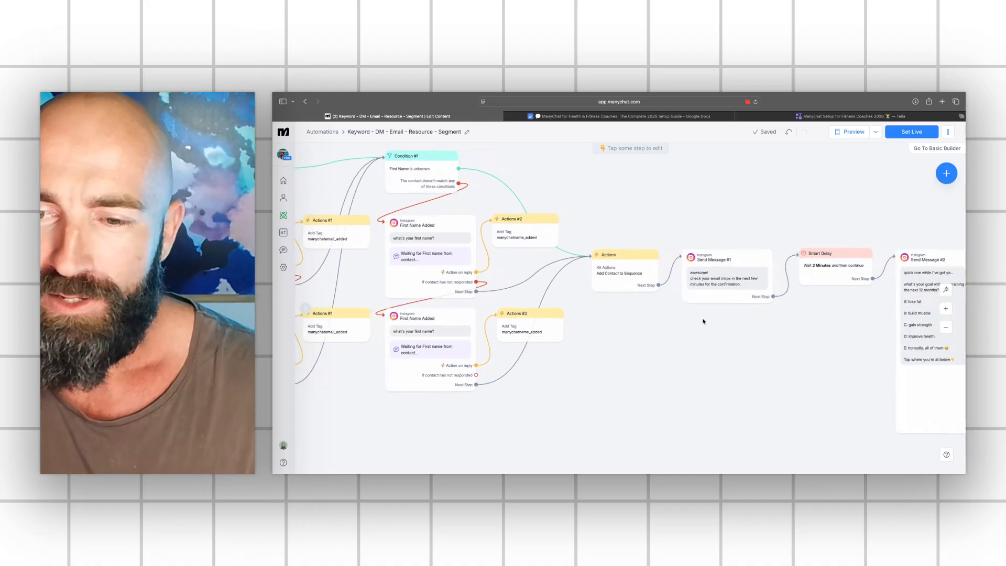
{"action": "left_click_drag", "start_coordinate": [666, 255], "coordinate": [762, 280]}
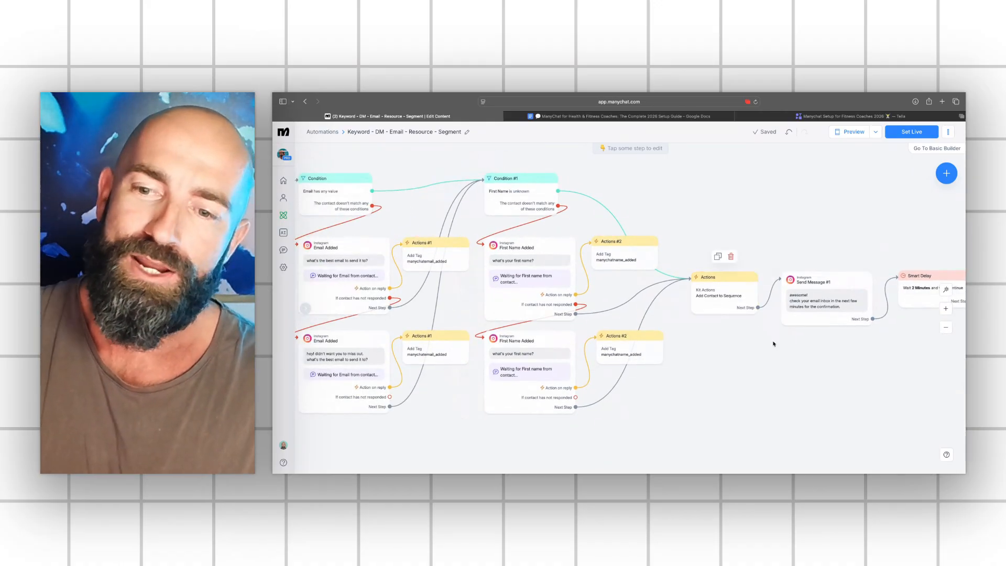
{"action": "left_click_drag", "start_coordinate": [774, 341], "coordinate": [651, 322]}
{"action": "left_click_drag", "start_coordinate": [760, 376], "coordinate": [702, 375]}
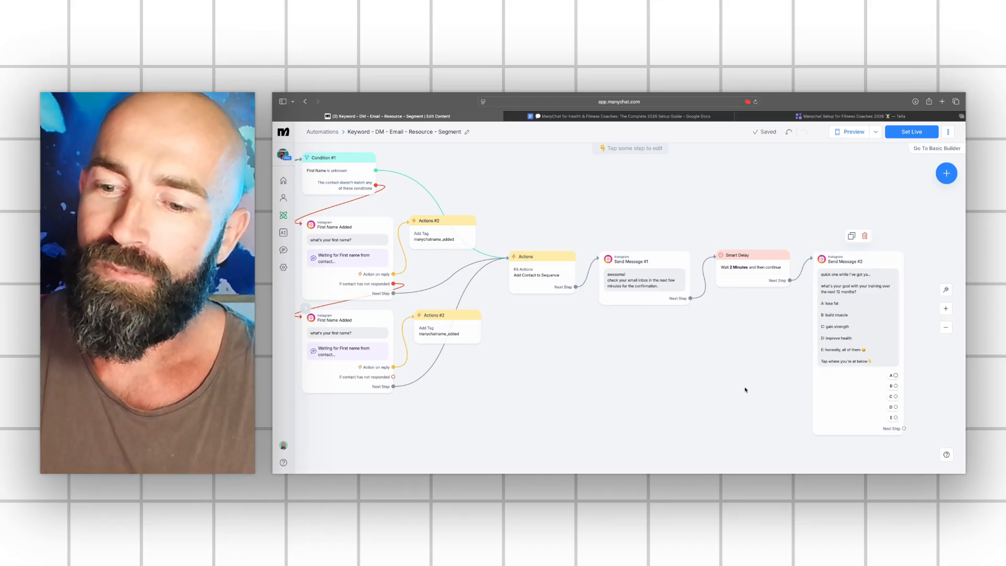
Check which follow-up step types can be attached to answer A of the training-goal question, without adding one
{"action": "scroll", "coordinate": [748, 389], "scroll_direction": "right", "scroll_amount": 2}
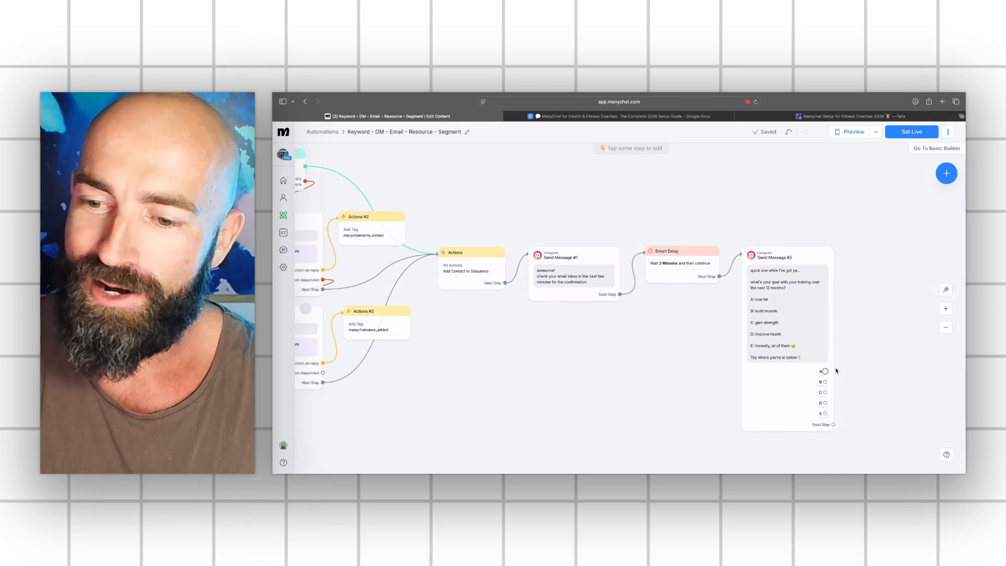
{"action": "left_click", "coordinate": [827, 372]}
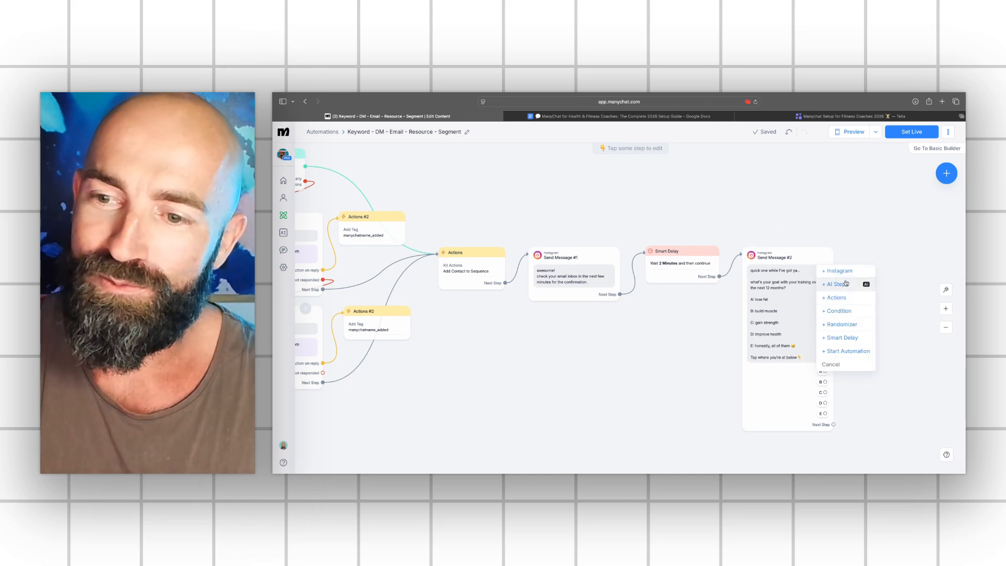
{"action": "left_click", "coordinate": [893, 391]}
{"action": "scroll", "coordinate": [661, 382], "scroll_direction": "left", "scroll_amount": 5}
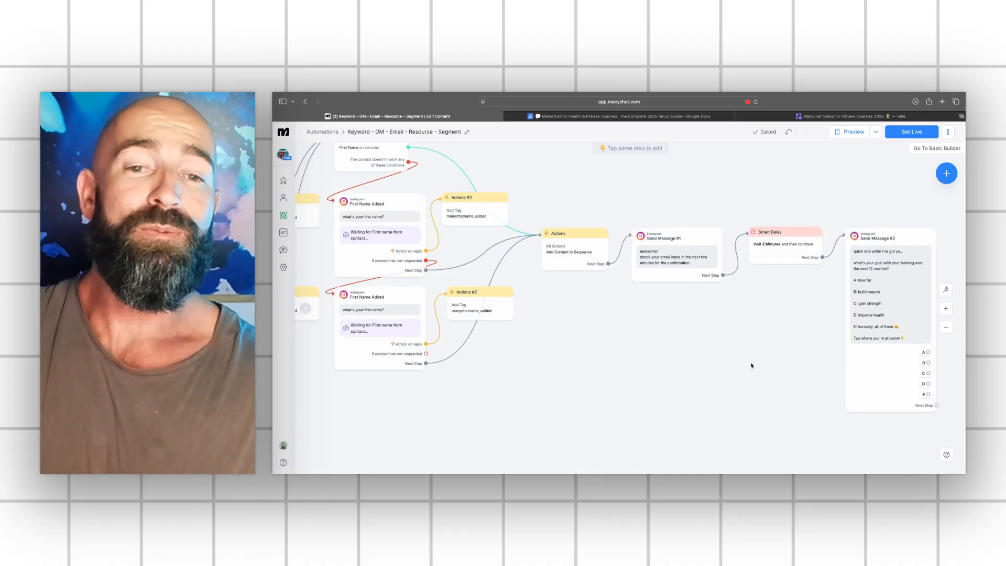
{"action": "left_click_drag", "start_coordinate": [733, 380], "coordinate": [904, 404]}
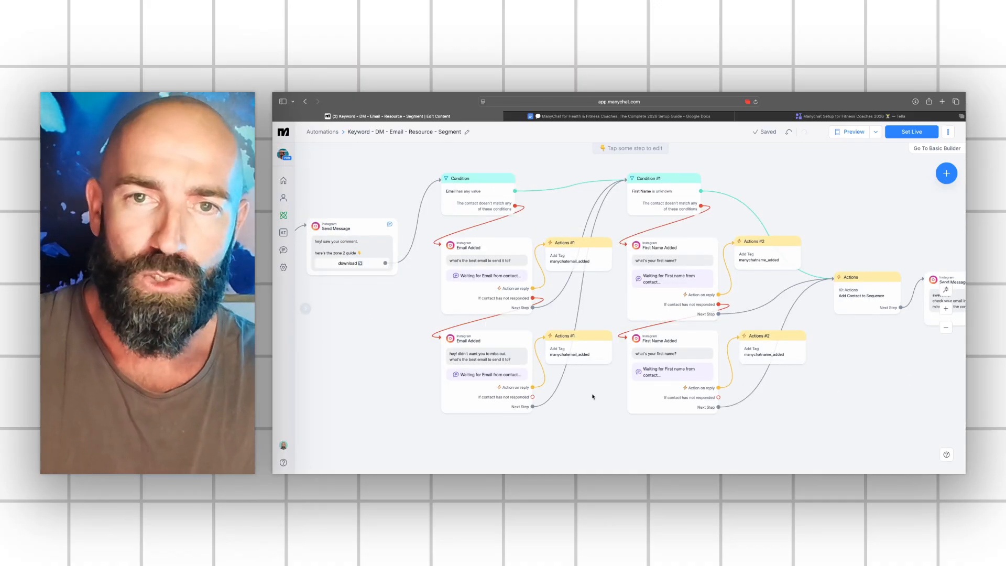
{"action": "left_click_drag", "start_coordinate": [598, 389], "coordinate": [612, 388]}
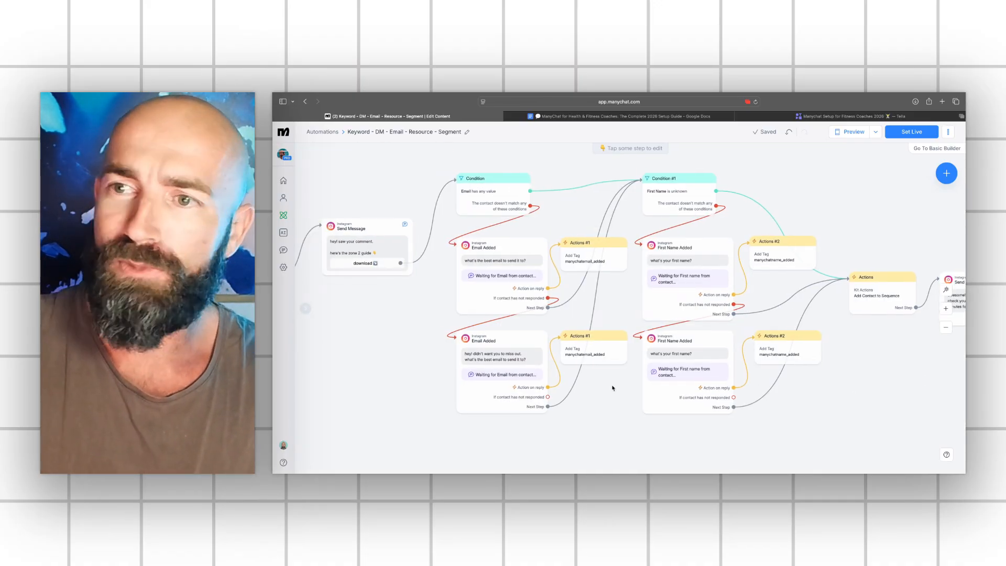
Preview the automation, request the download, and follow the "Email has any value" and "Condition #1" paths
{"action": "left_click", "coordinate": [845, 133]}
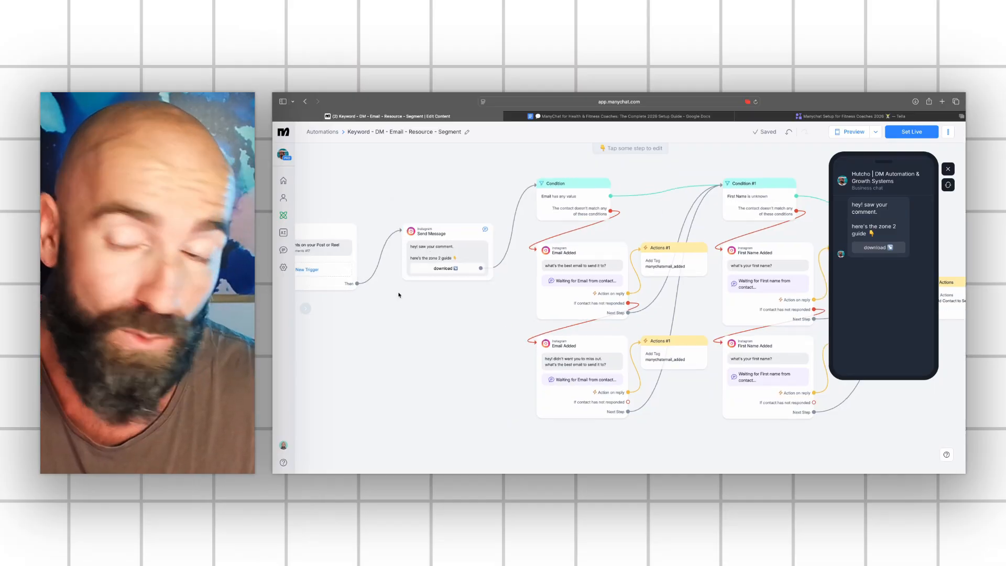
{"action": "left_click_drag", "start_coordinate": [400, 294], "coordinate": [391, 295]}
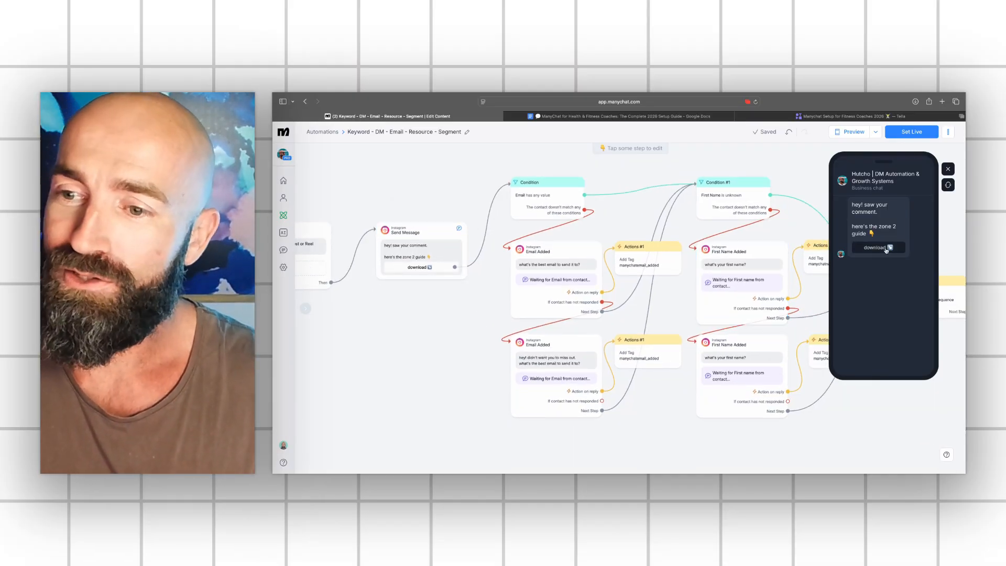
{"action": "left_click", "coordinate": [886, 250]}
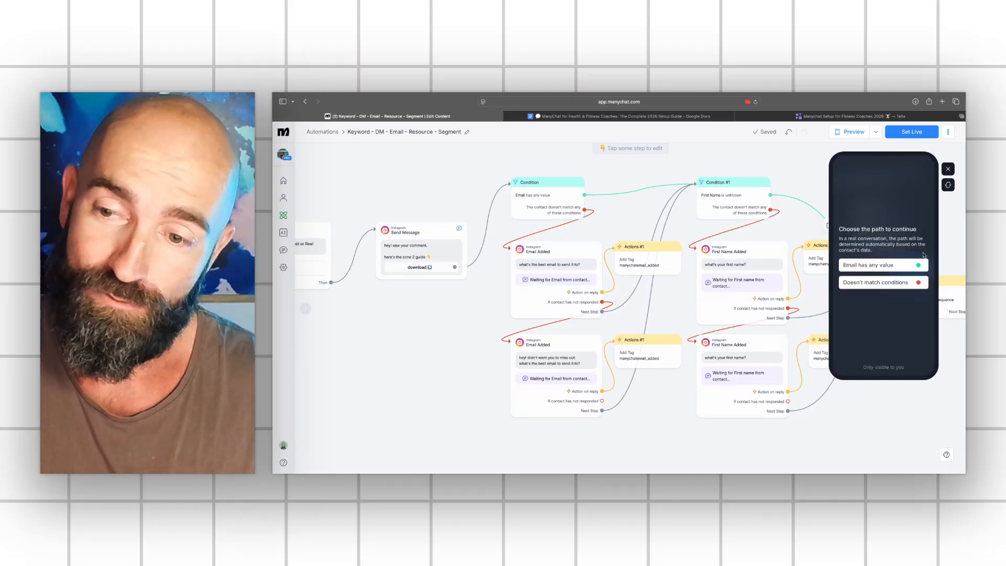
{"action": "left_click", "coordinate": [875, 266]}
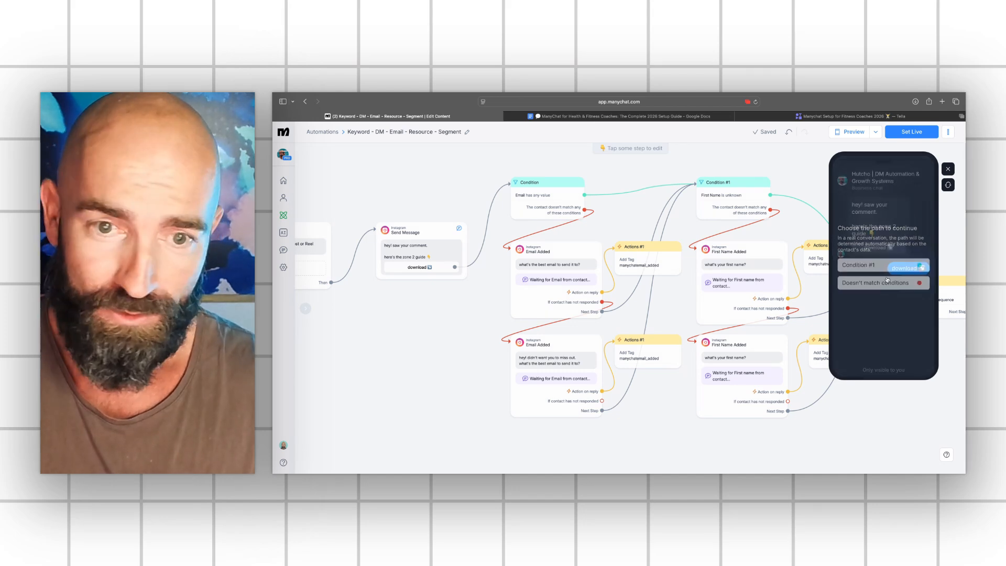
{"action": "left_click", "coordinate": [858, 265]}
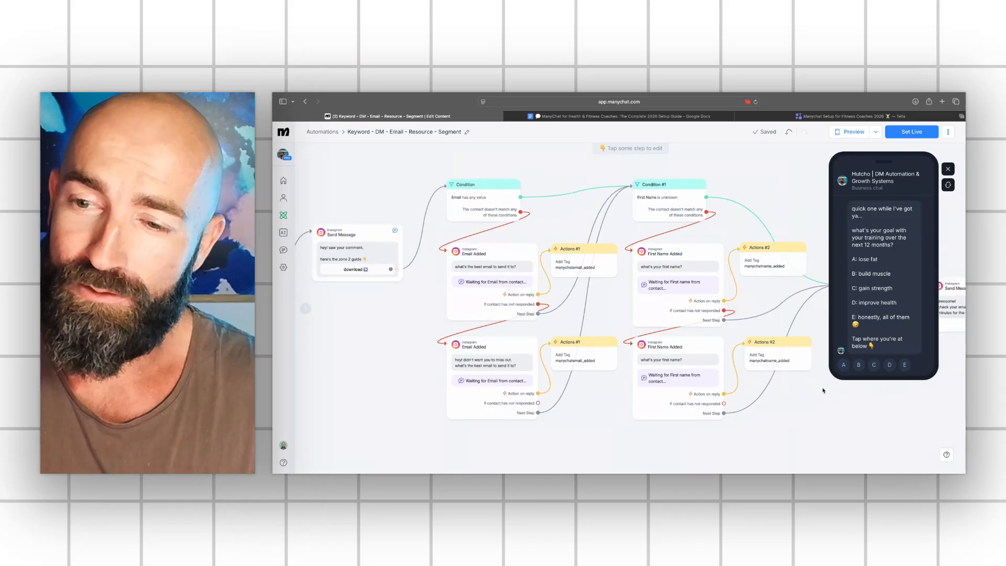
Read through the previewed conversation from the guide message and download reply to the training-goal question and its answers
{"action": "left_click_drag", "start_coordinate": [824, 391], "coordinate": [536, 330]}
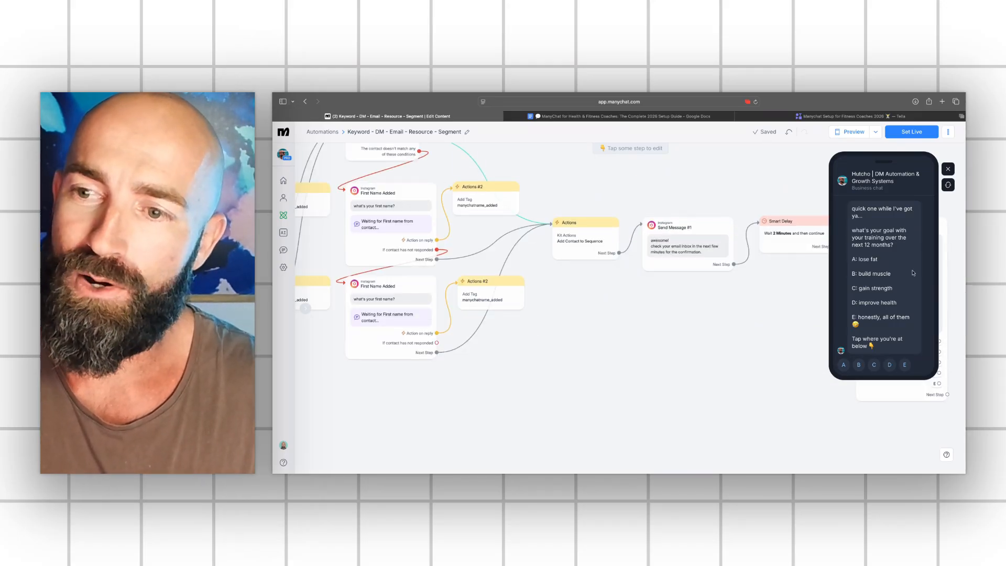
{"action": "scroll", "coordinate": [913, 273], "scroll_direction": "up", "scroll_amount": 3}
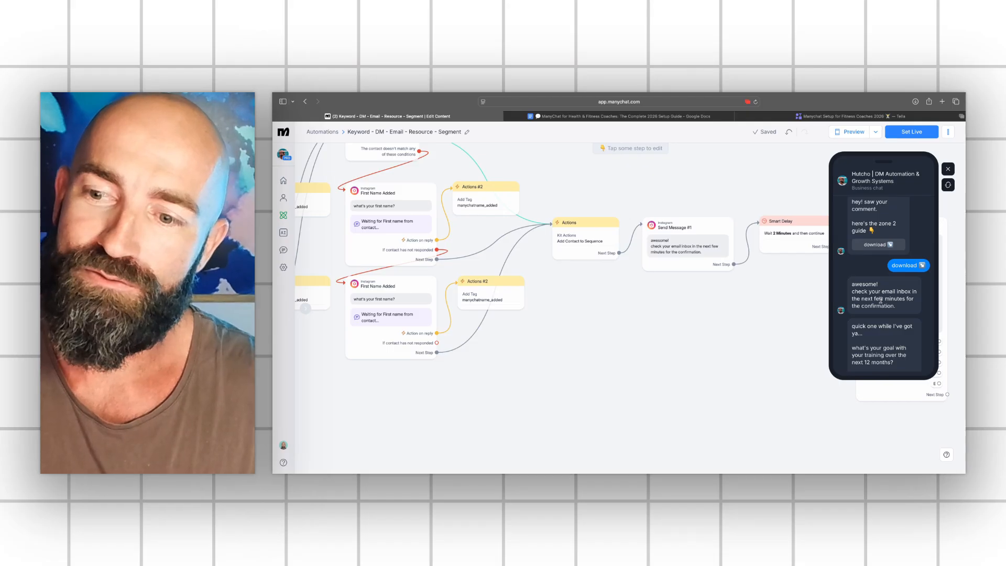
{"action": "scroll", "coordinate": [891, 328], "scroll_direction": "down", "scroll_amount": 1}
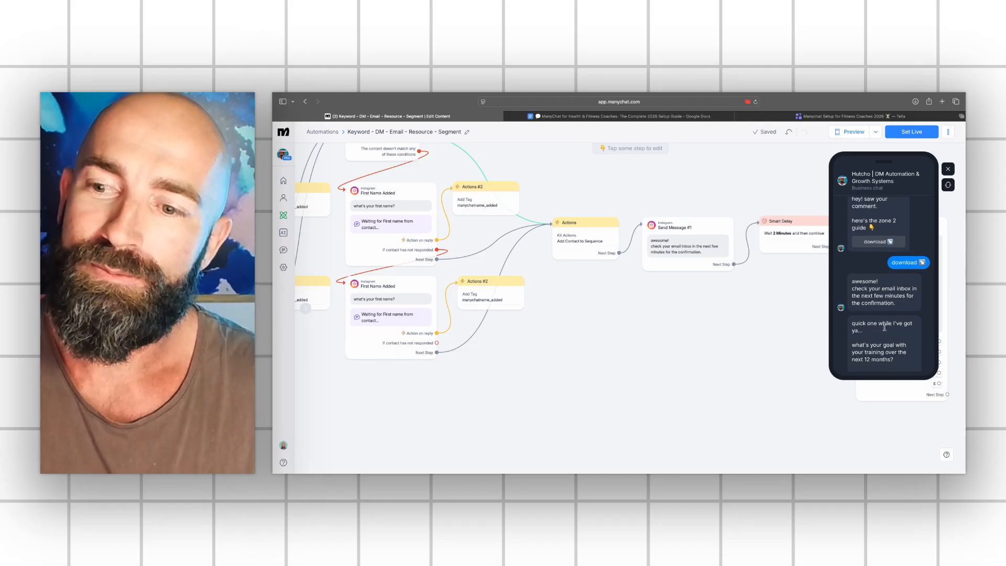
{"action": "scroll", "coordinate": [881, 314], "scroll_direction": "down", "scroll_amount": 2}
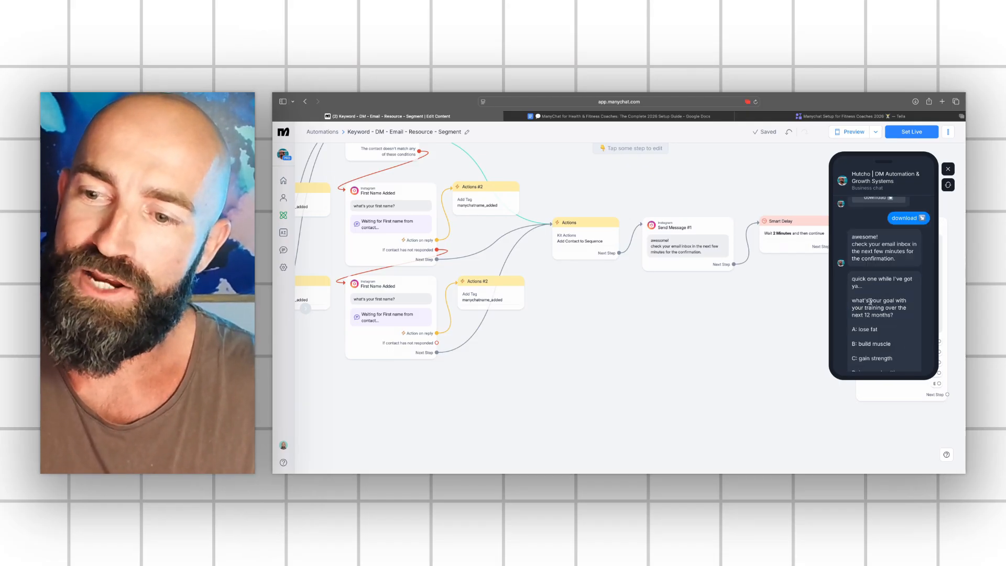
{"action": "scroll", "coordinate": [870, 302], "scroll_direction": "down", "scroll_amount": 3}
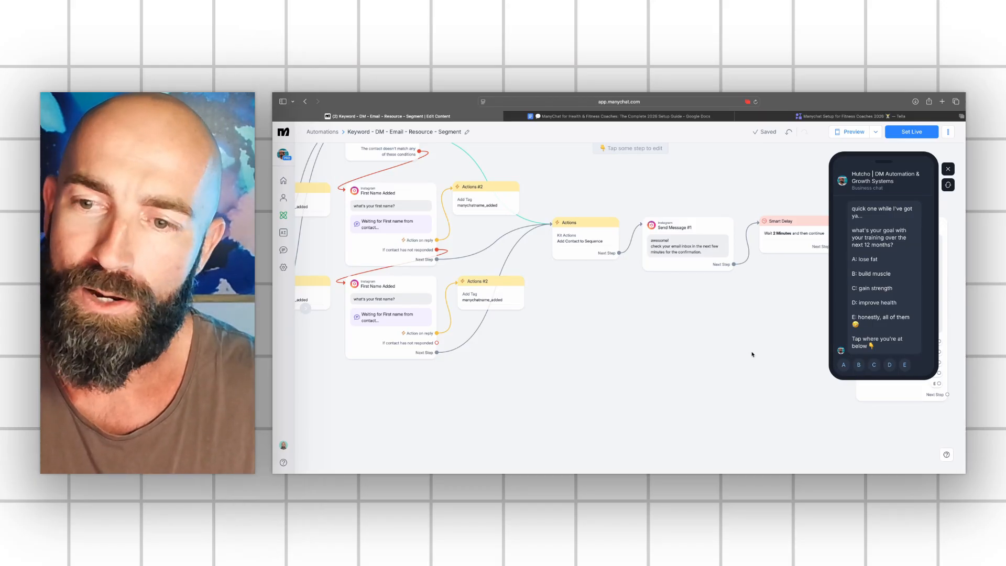
Inspect the A to E answer branches of Send Message #2 in the flow and close the preview
{"action": "left_click_drag", "start_coordinate": [752, 354], "coordinate": [578, 325]}
{"action": "left_click", "coordinate": [772, 313]}
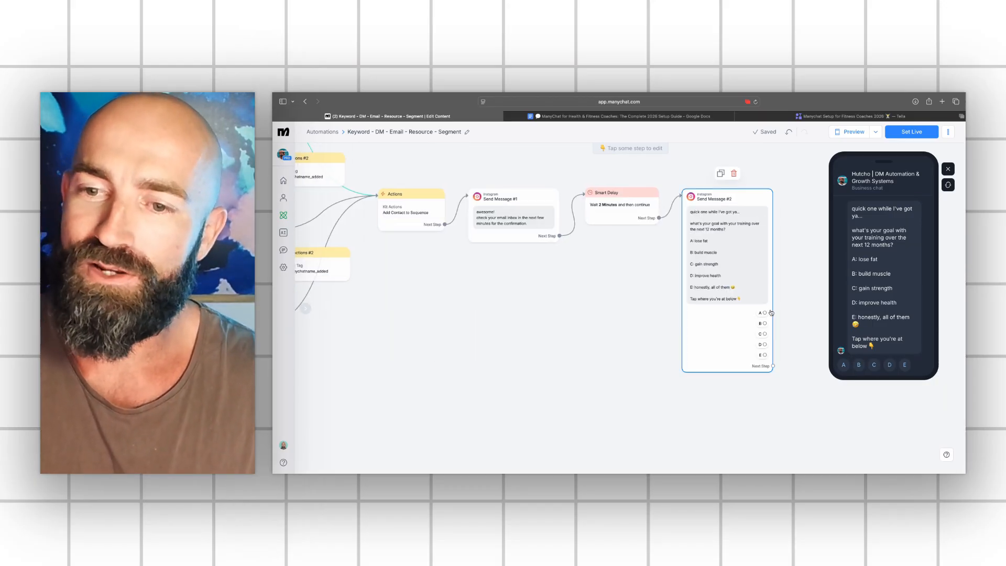
{"action": "left_click", "coordinate": [786, 191]}
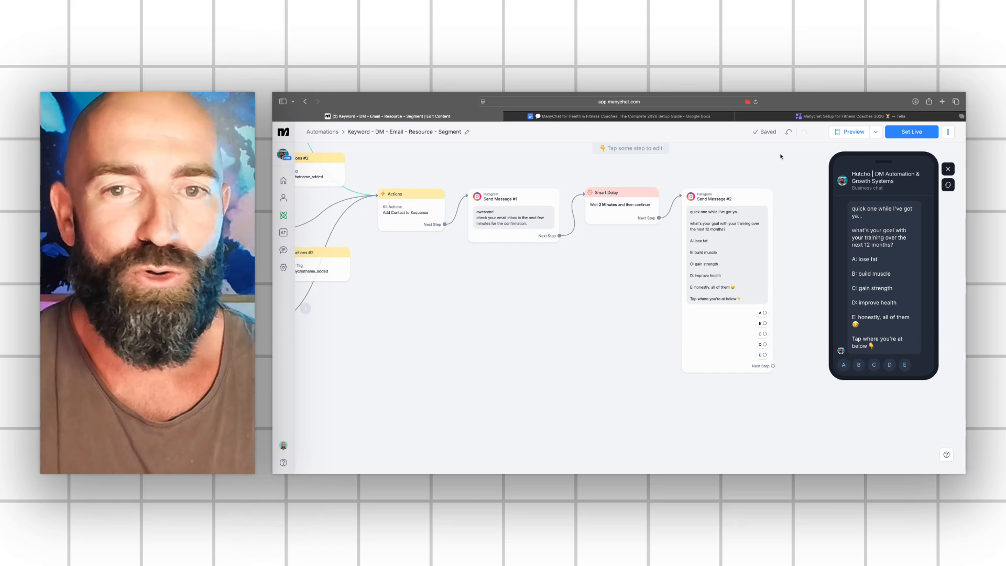
{"action": "scroll", "coordinate": [781, 156], "scroll_direction": "left", "scroll_amount": 5}
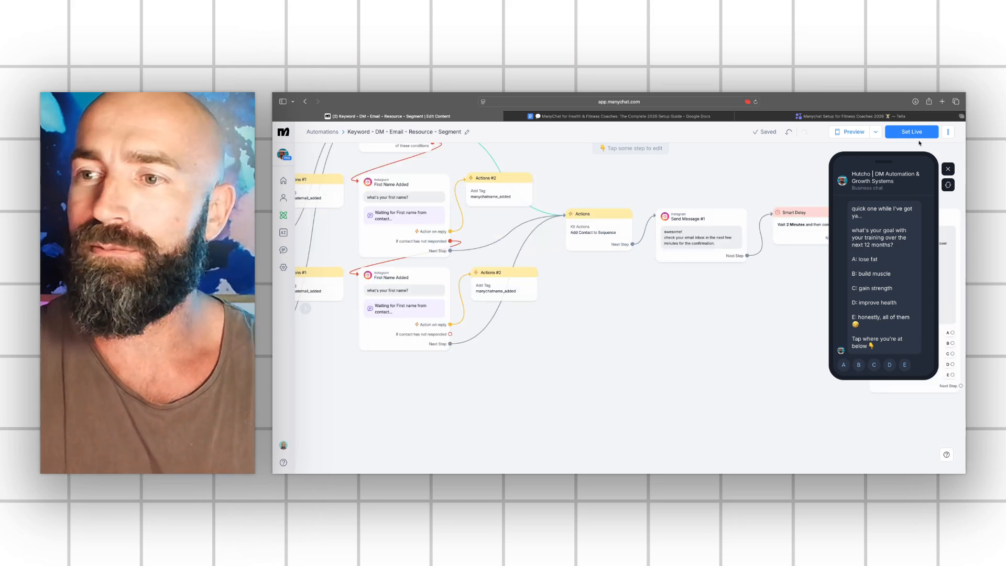
{"action": "left_click", "coordinate": [948, 168]}
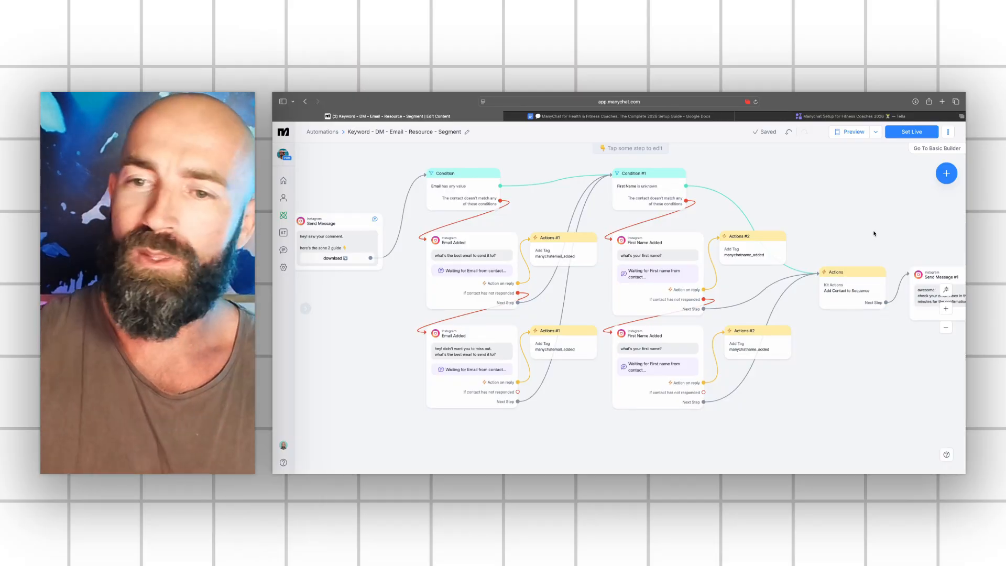
{"action": "left_click_drag", "start_coordinate": [892, 193], "coordinate": [611, 223]}
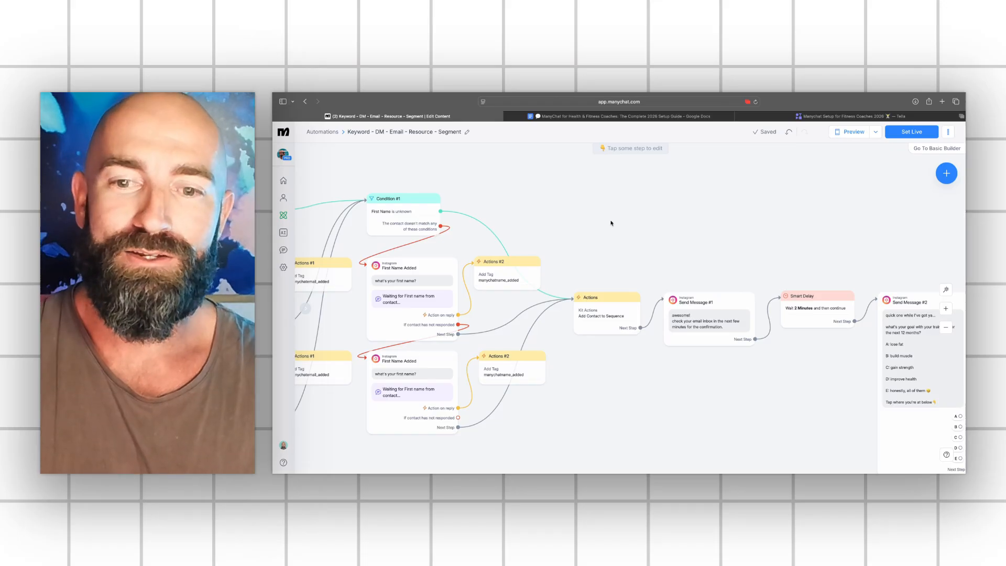
{"action": "left_click_drag", "start_coordinate": [611, 223], "coordinate": [573, 223]}
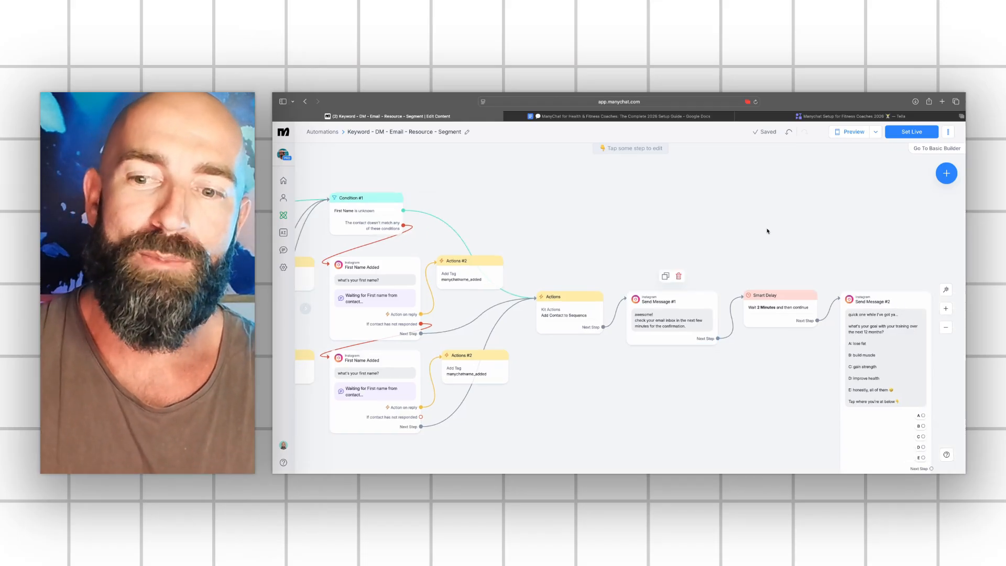